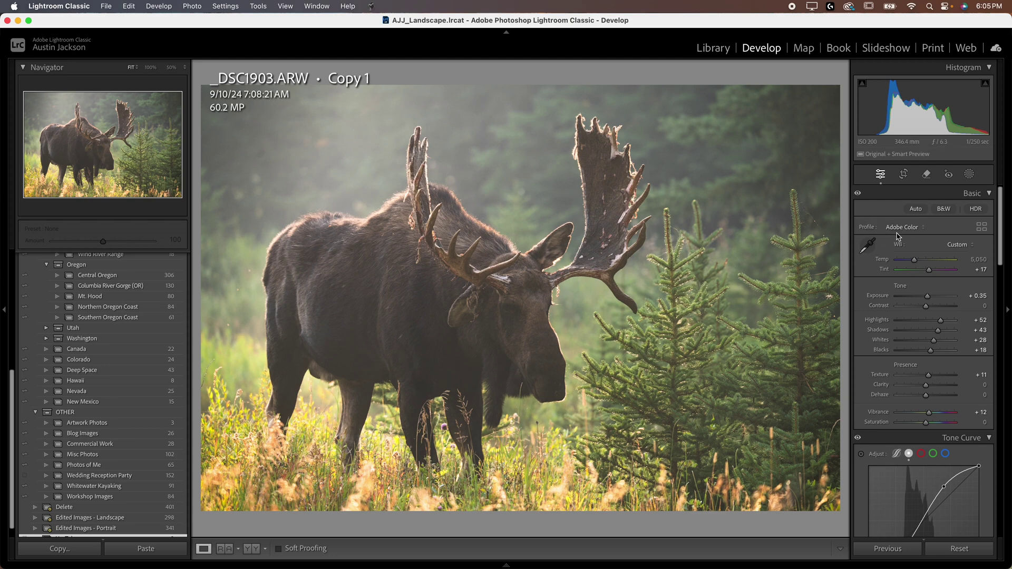
Step: Compare the Adobe Landscape, Adobe Color and Adobe Vivid profiles on the moose photo
click(916, 230)
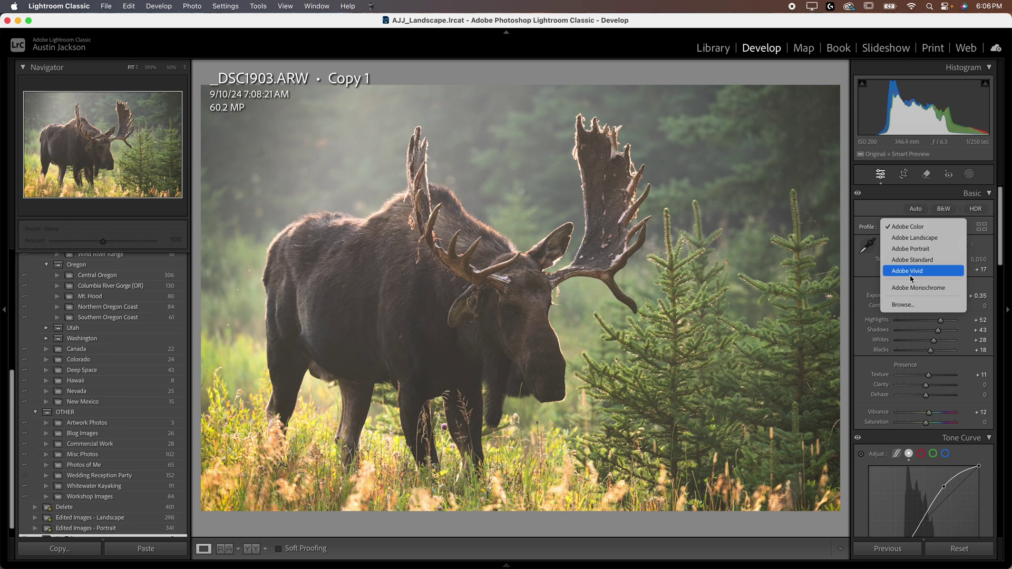
click(941, 238)
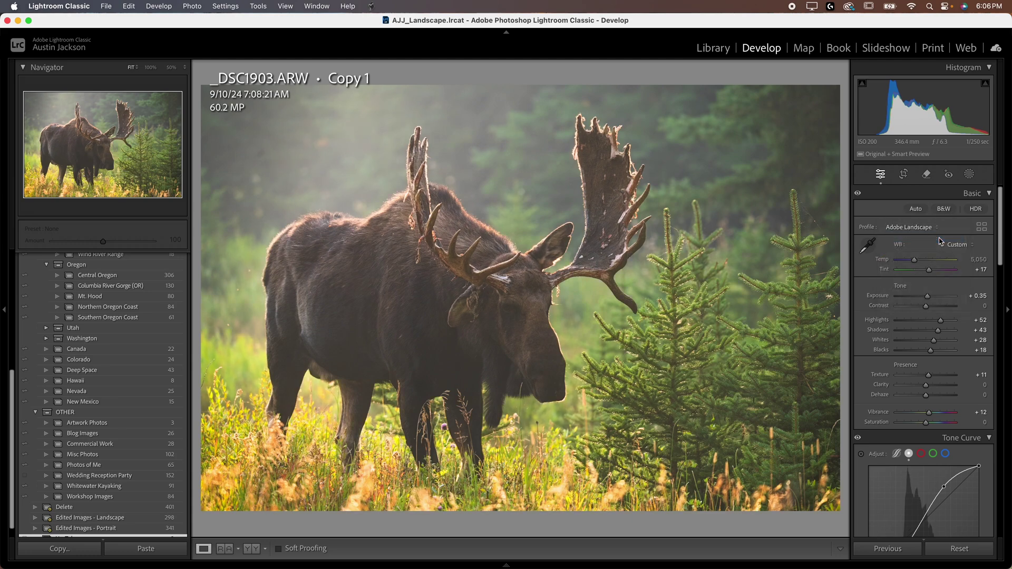
click(914, 227)
click(909, 216)
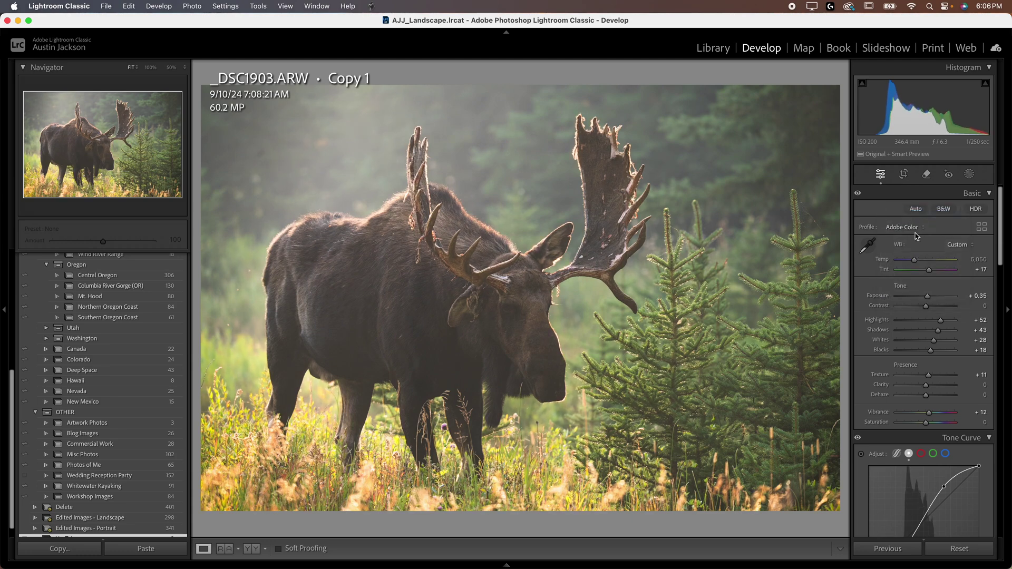
click(918, 228)
click(917, 240)
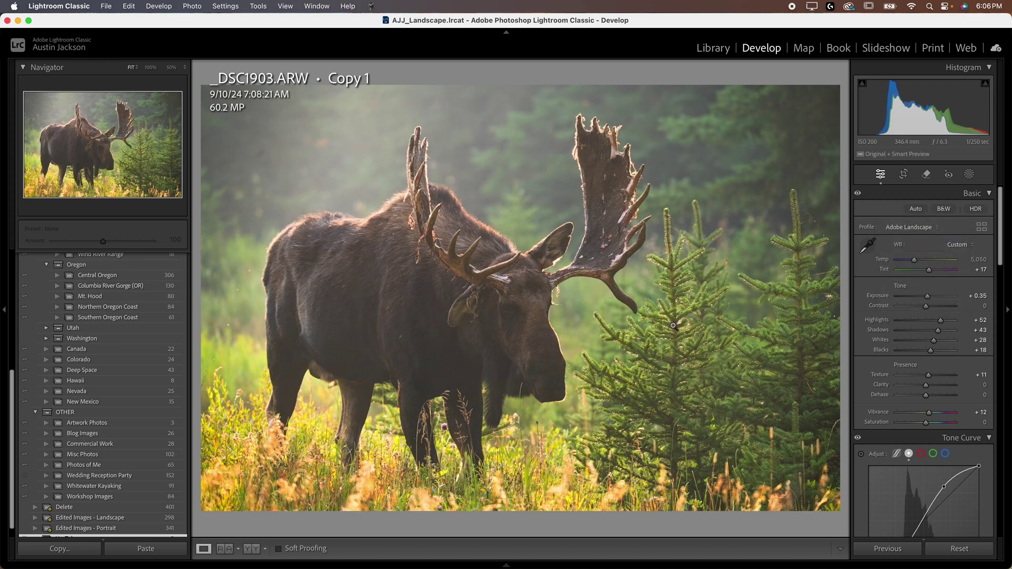
click(901, 225)
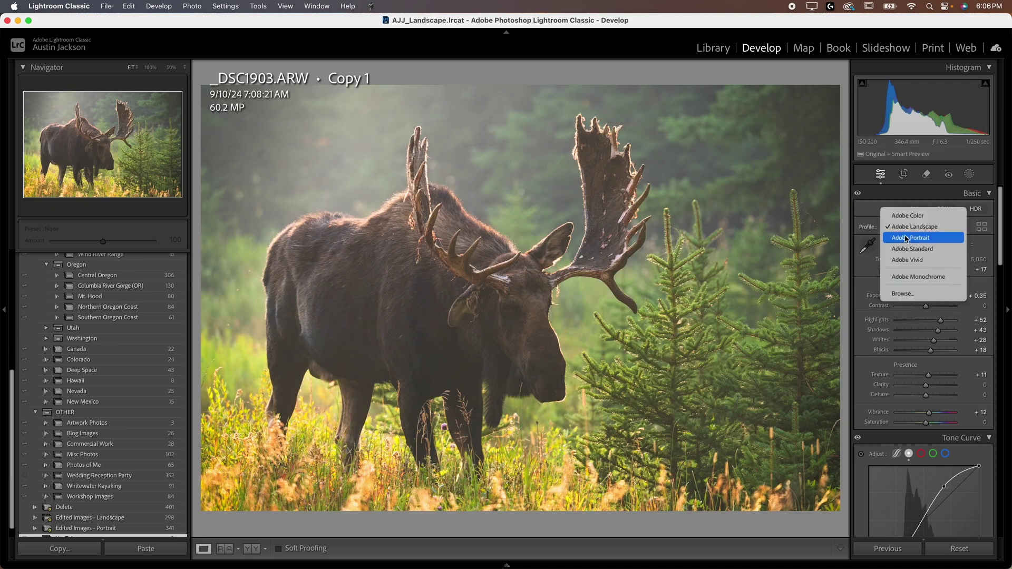
click(903, 260)
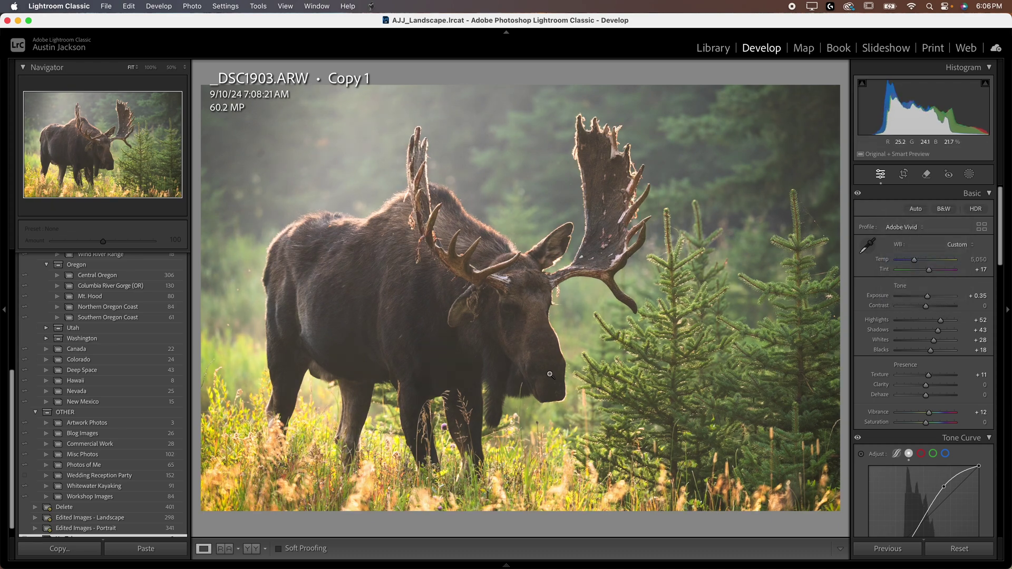
Step: Cycle through Adobe Color and Vivid again, then settle on Adobe Landscape
click(901, 227)
click(898, 183)
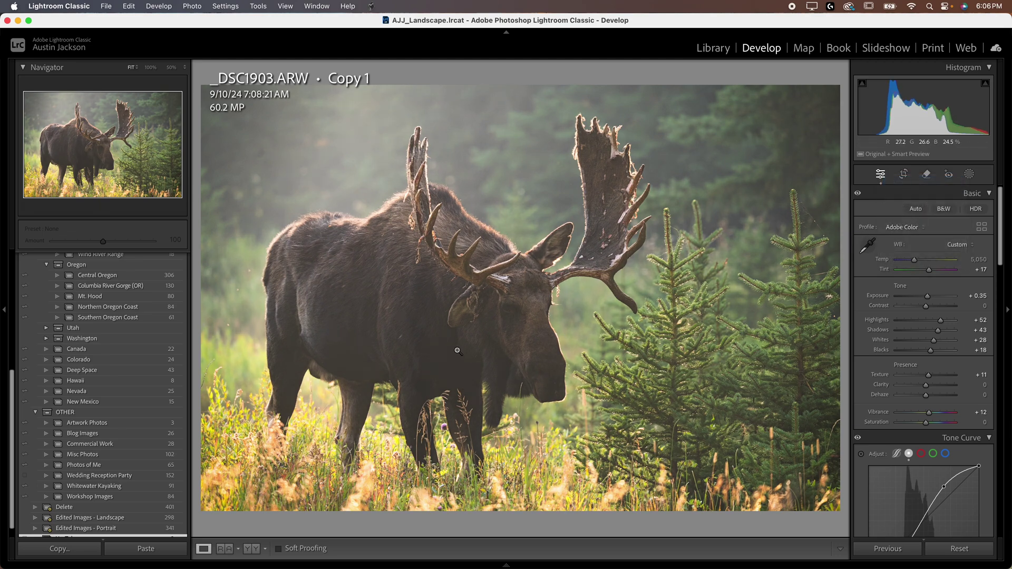
click(899, 227)
click(897, 277)
click(904, 227)
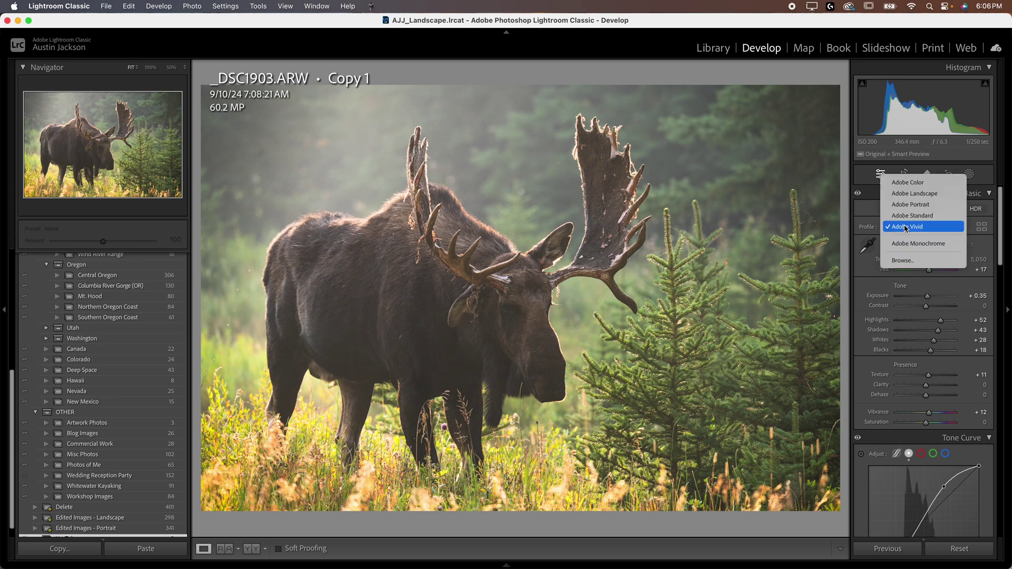
click(908, 195)
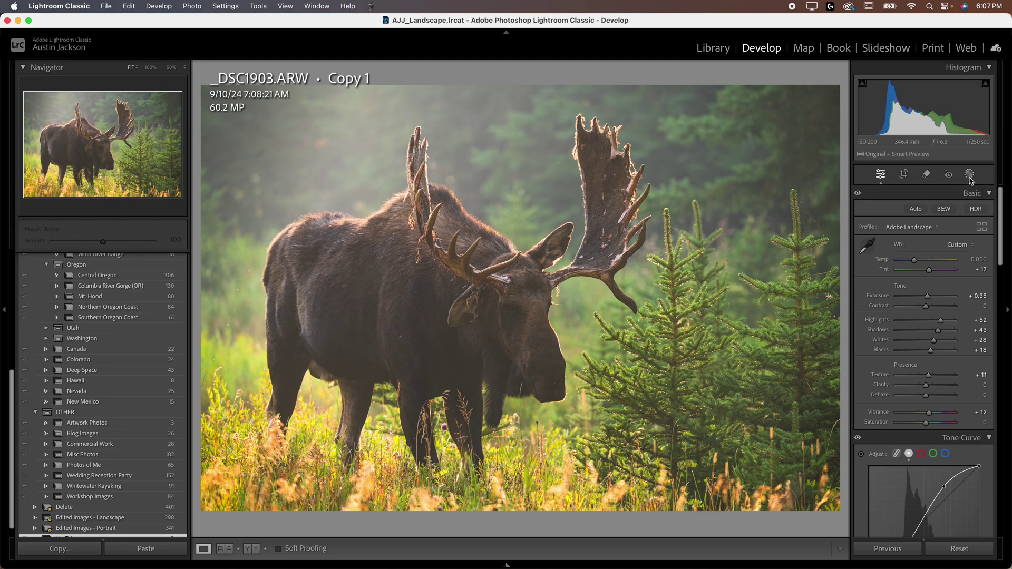
click(970, 179)
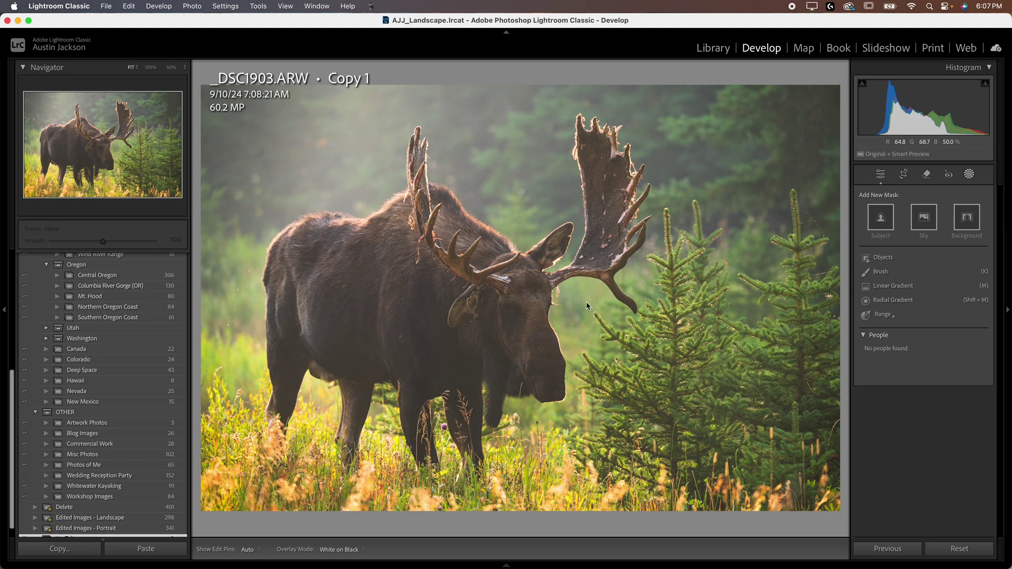
Step: Draw a linear gradient up from the bottom over the lower grass at −0.90 exposure
click(894, 286)
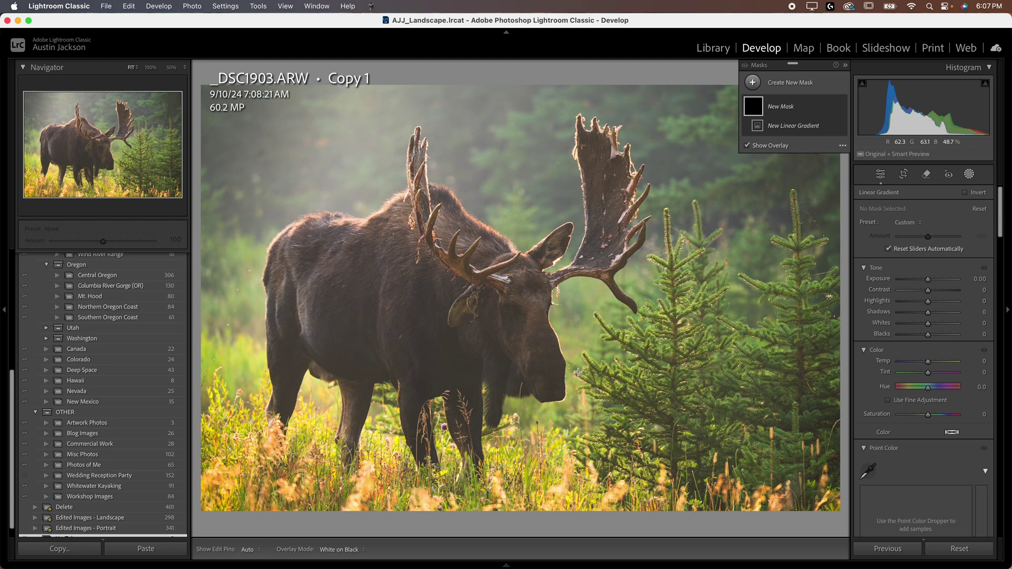
drag(541, 477, 540, 270)
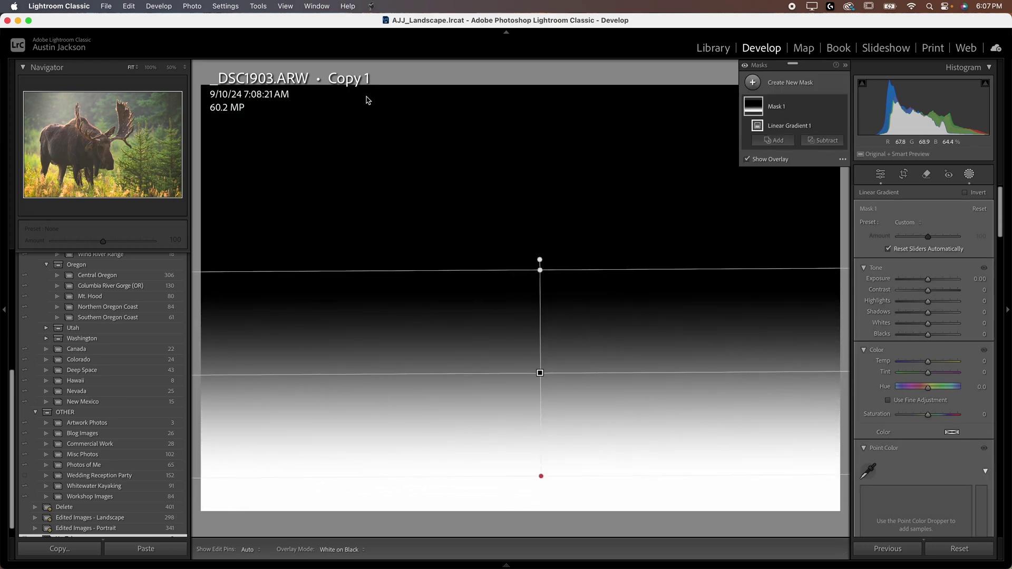
drag(537, 373, 532, 330)
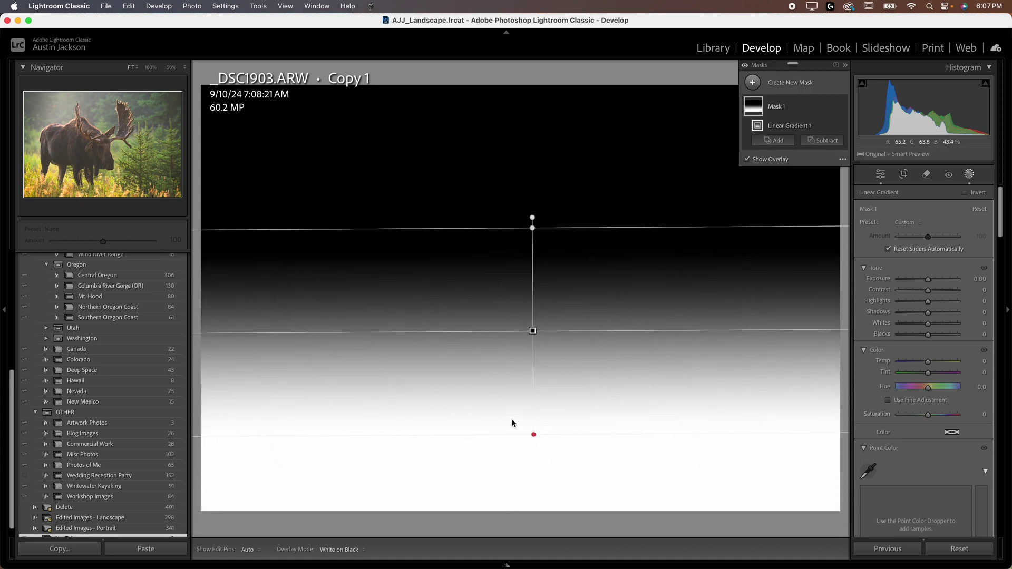
drag(539, 328, 531, 460)
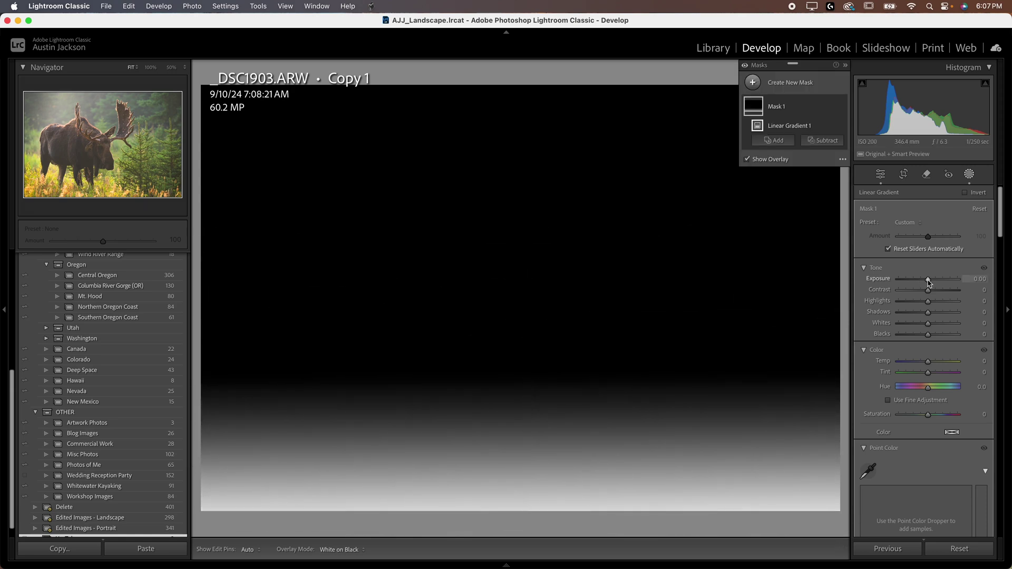
drag(928, 282, 921, 282)
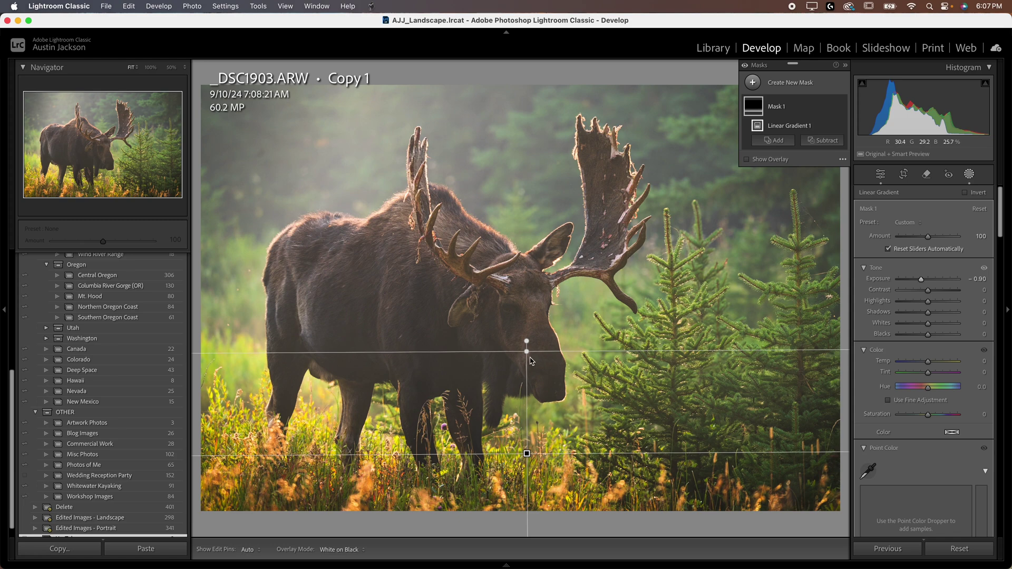
drag(530, 361, 524, 463)
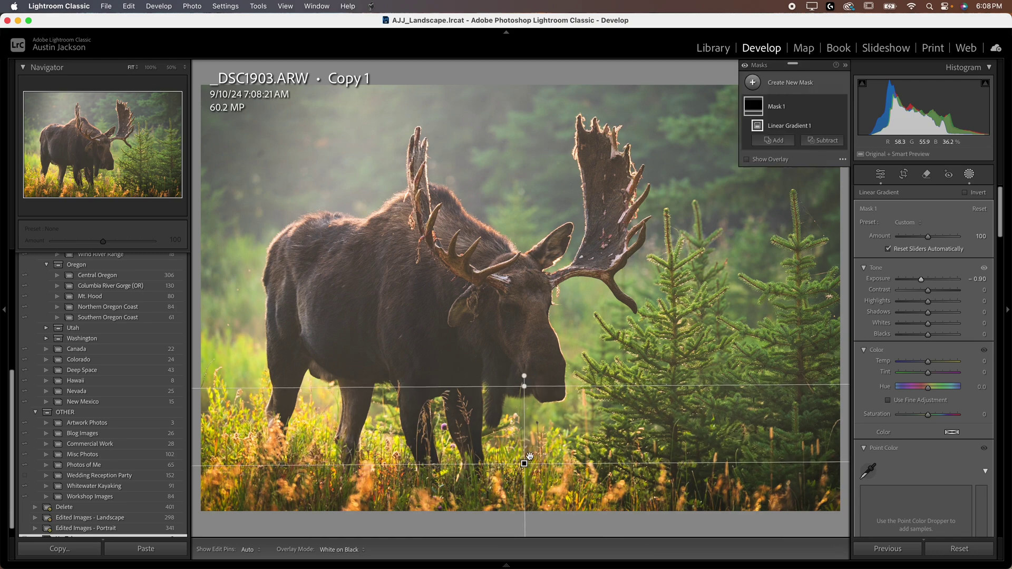
click(790, 83)
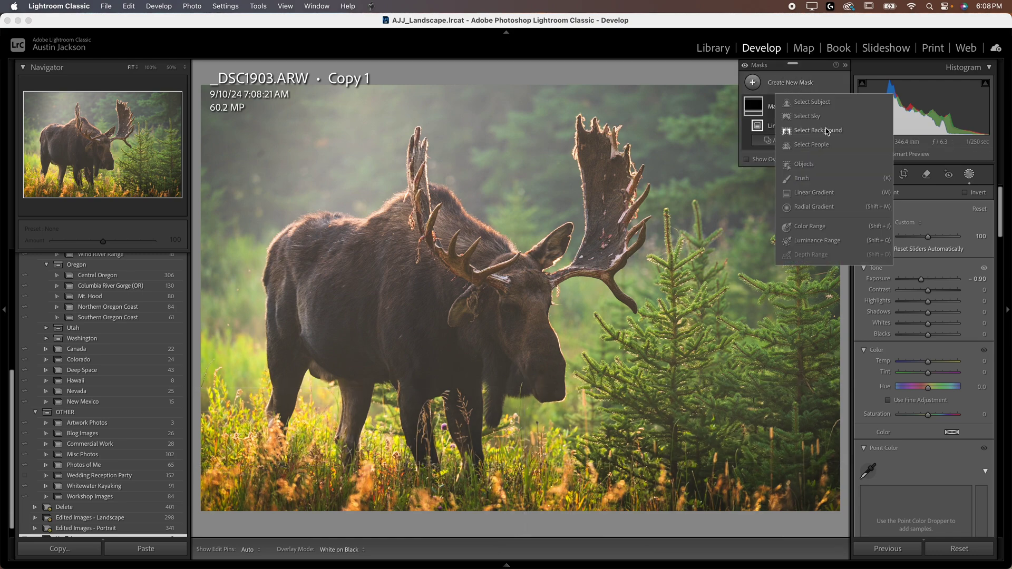
Step: Add a second linear gradient from the right edge into Mask 1, replacing the separate mask
click(810, 194)
drag(815, 269, 560, 273)
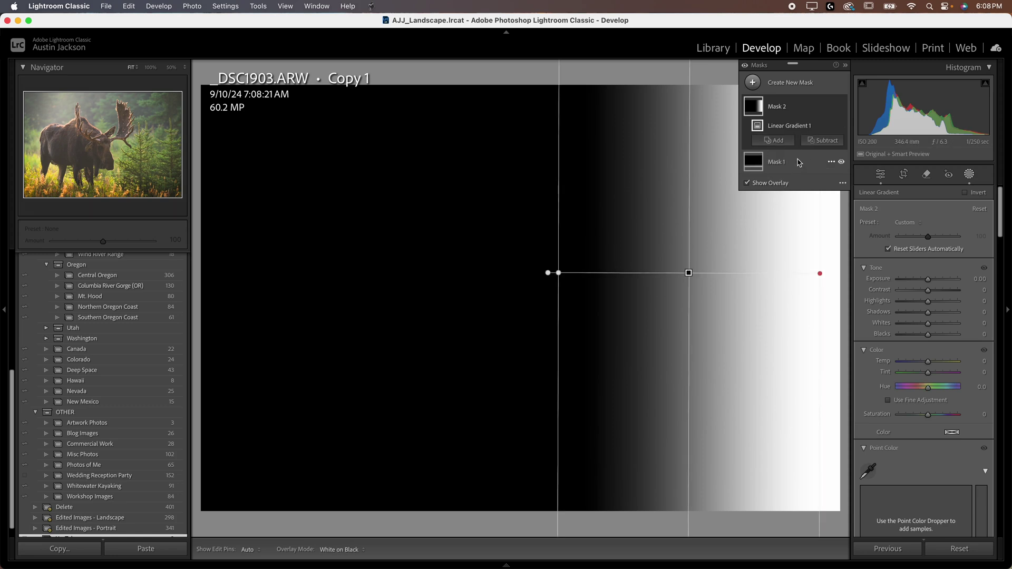
key(super+z)
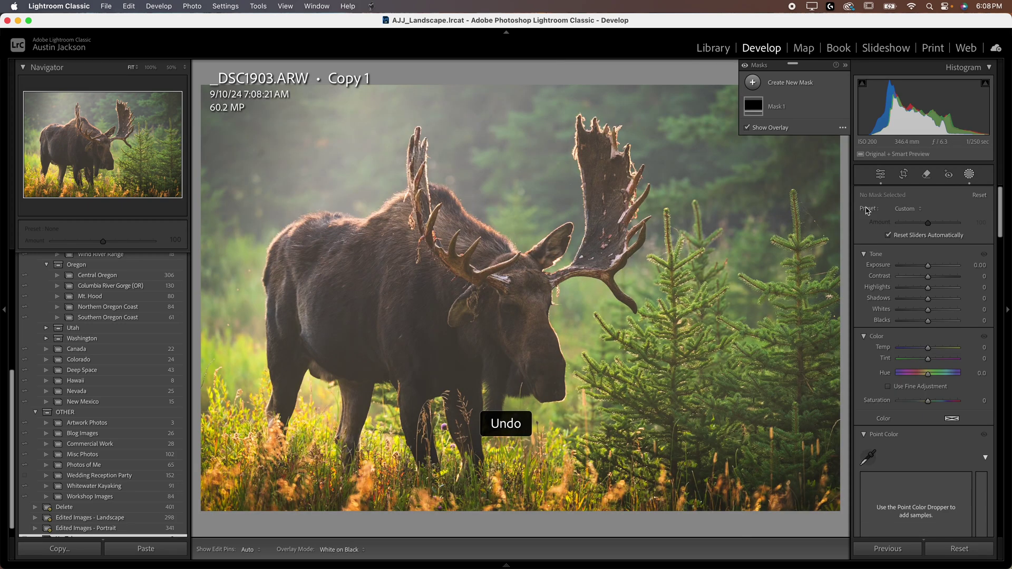
click(777, 106)
click(767, 141)
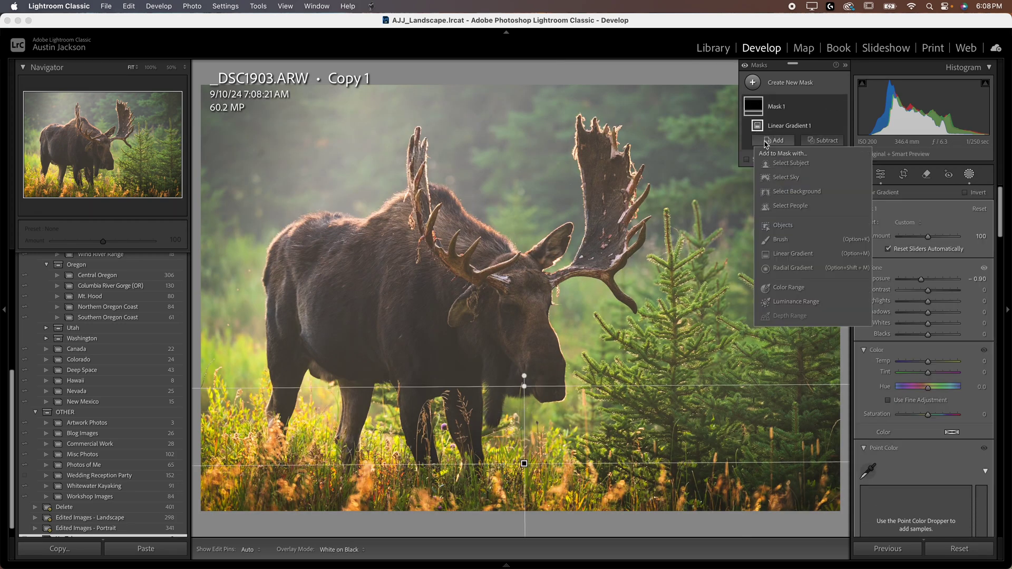
click(793, 253)
drag(804, 271, 571, 270)
mouse_move(761, 115)
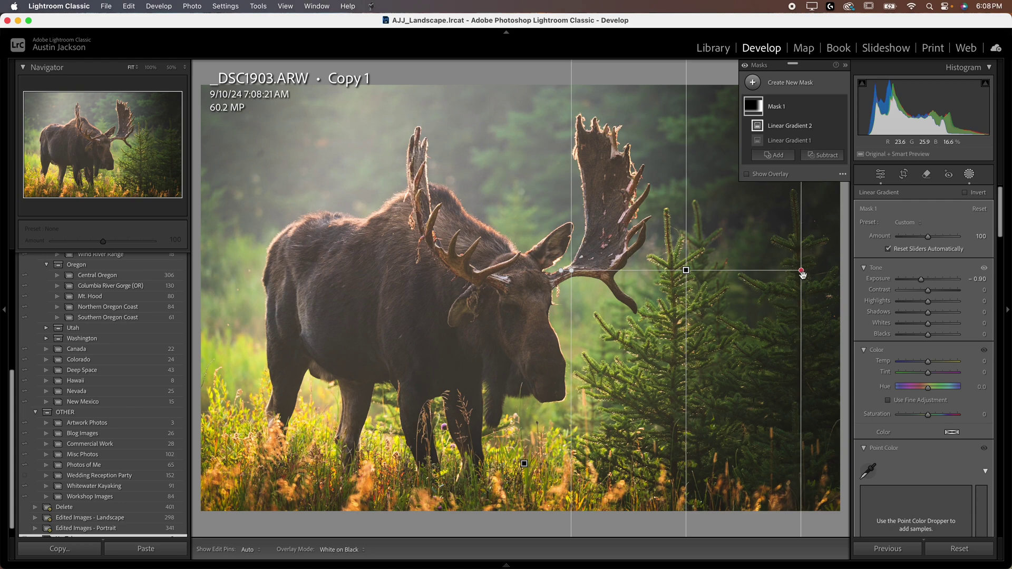
drag(801, 271, 884, 271)
drag(579, 273, 545, 261)
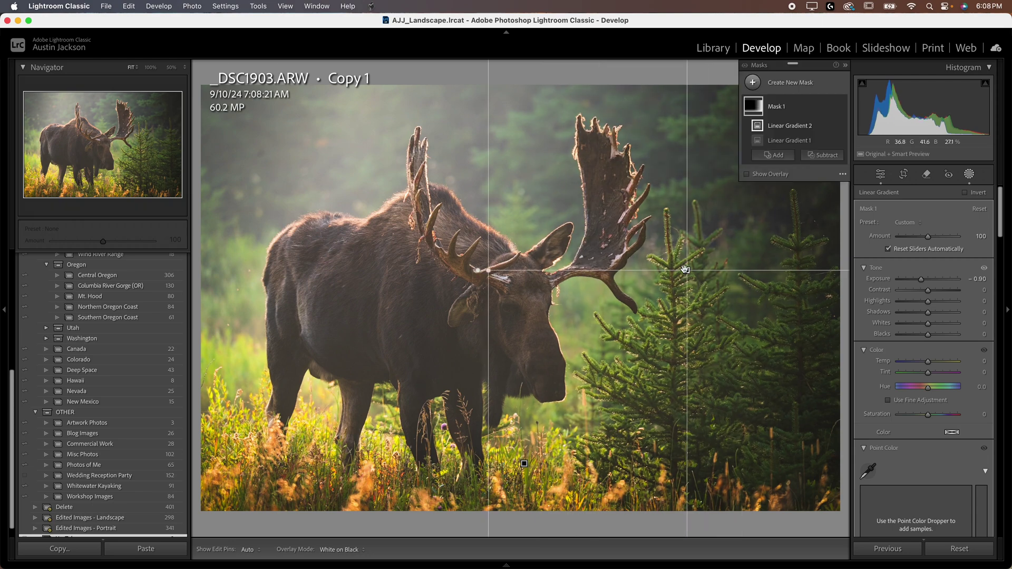
drag(704, 264, 804, 274)
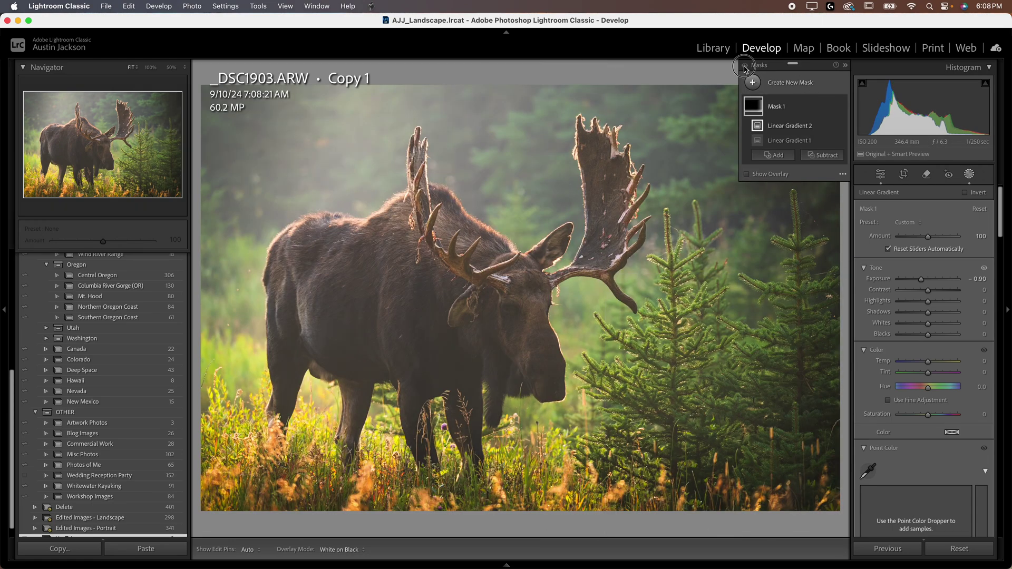
Step: Toggle Mask 1's effect on and off to compare before and after
click(969, 176)
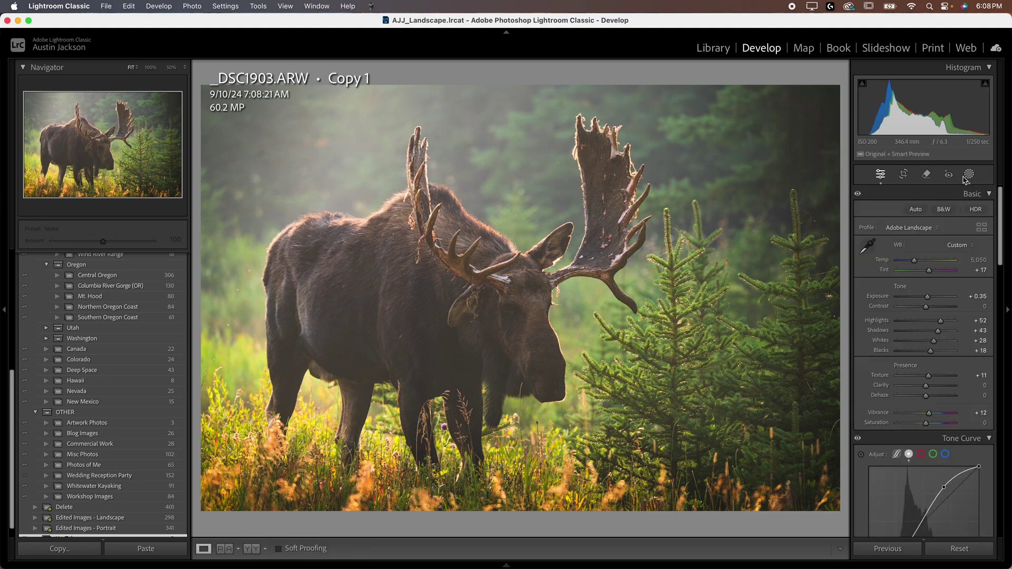
click(969, 176)
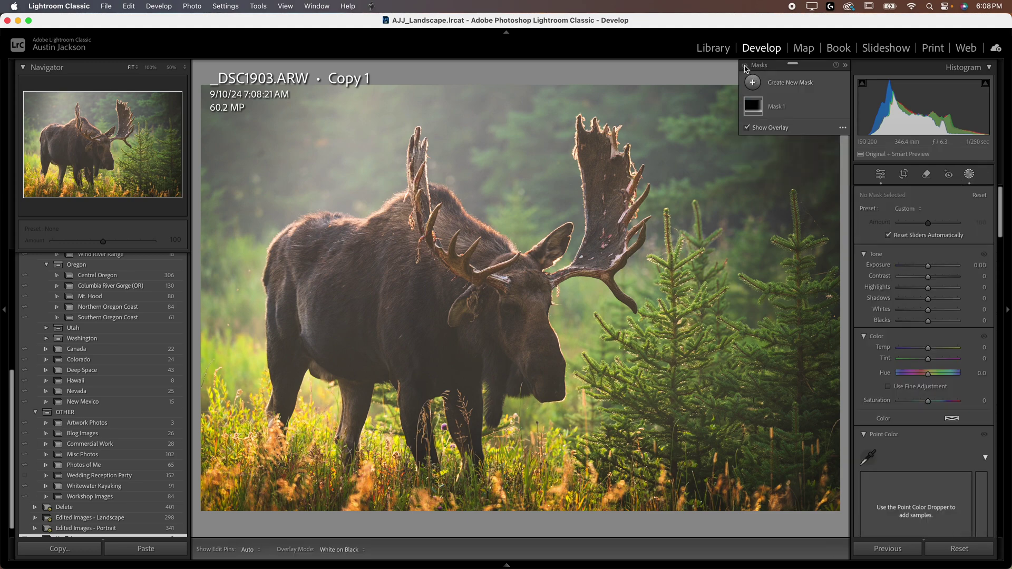
click(841, 107)
click(841, 107)
click(842, 107)
click(841, 107)
click(841, 107)
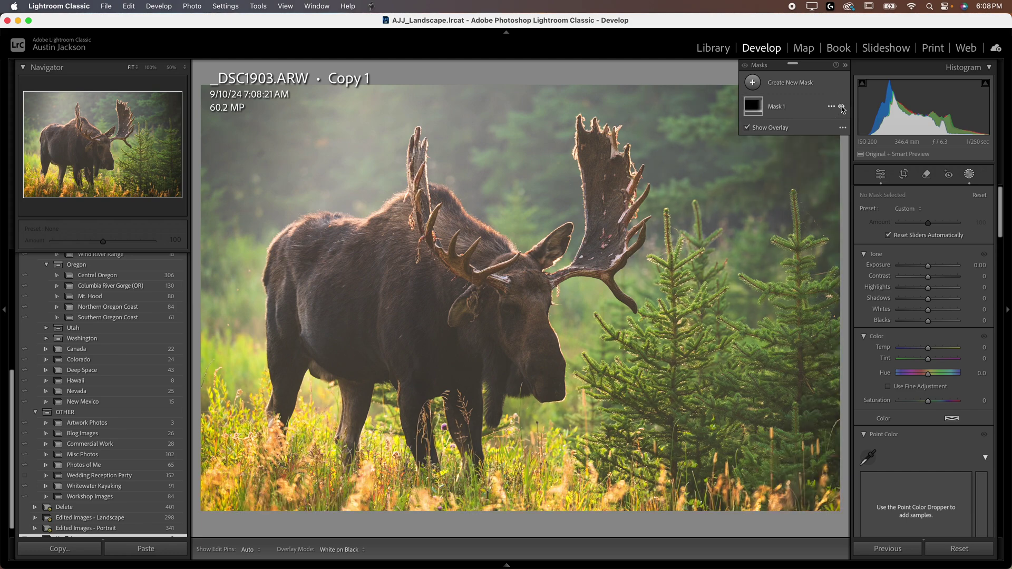
click(842, 107)
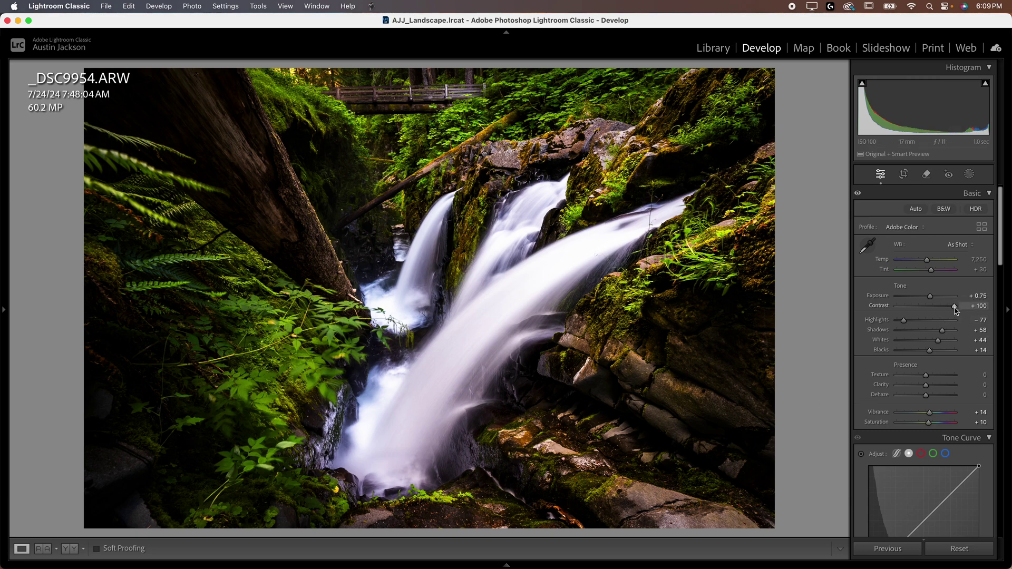
Step: Pull the waterfall photo's Contrast slider back down from +100
drag(952, 307, 931, 310)
Step: Reset Contrast to 0 and try a Darks region tone-curve adjustment, then undo it
double_click(930, 310)
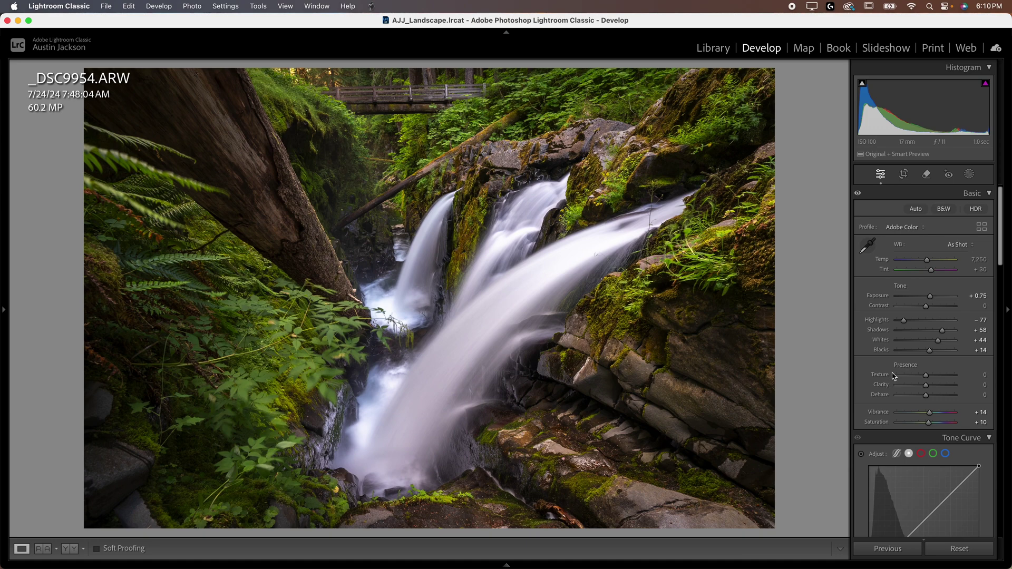
scroll(890, 384, down, 3)
scroll(889, 383, down, 3)
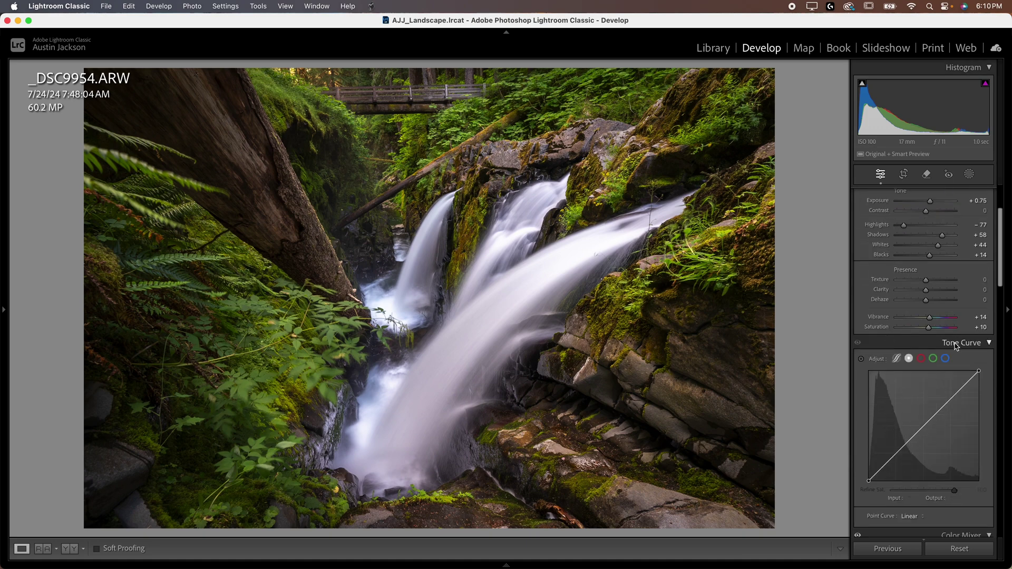
click(895, 358)
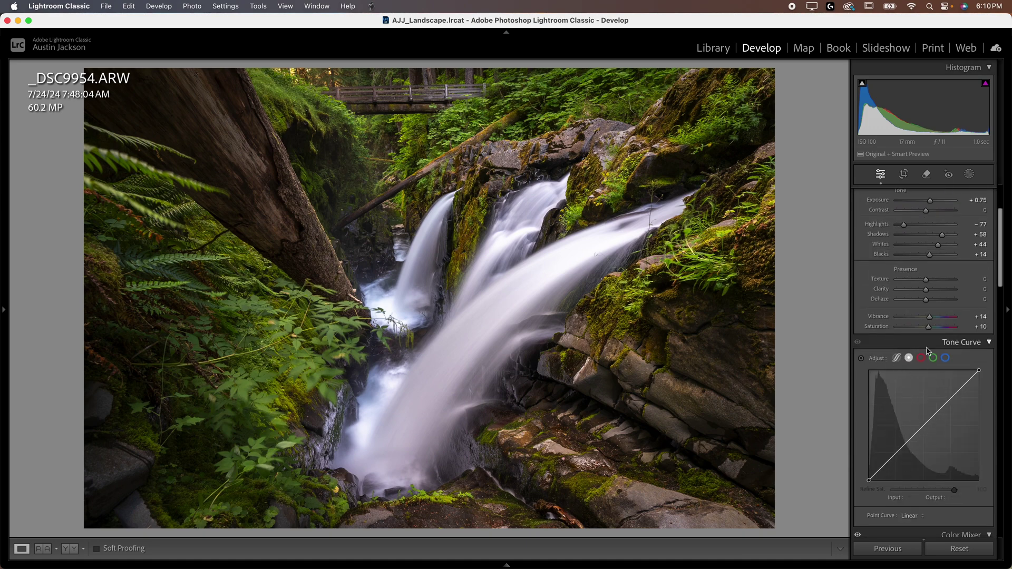
scroll(900, 350, down, 1)
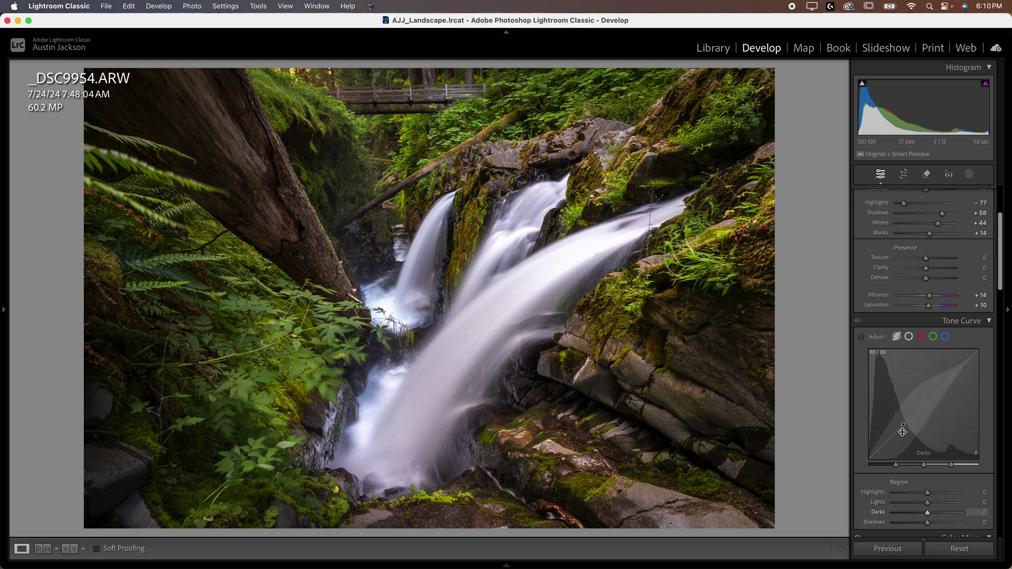
click(909, 336)
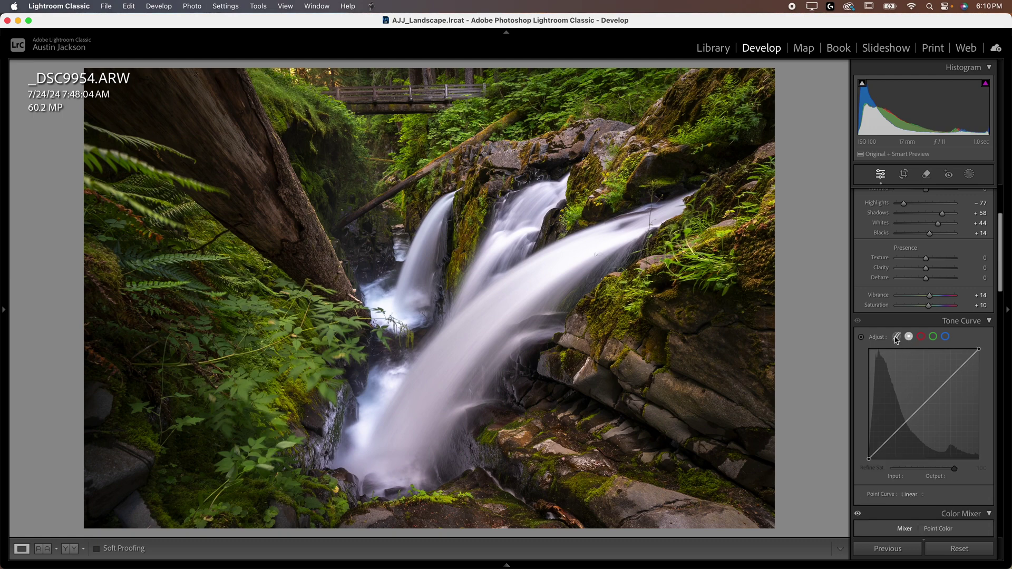
click(896, 338)
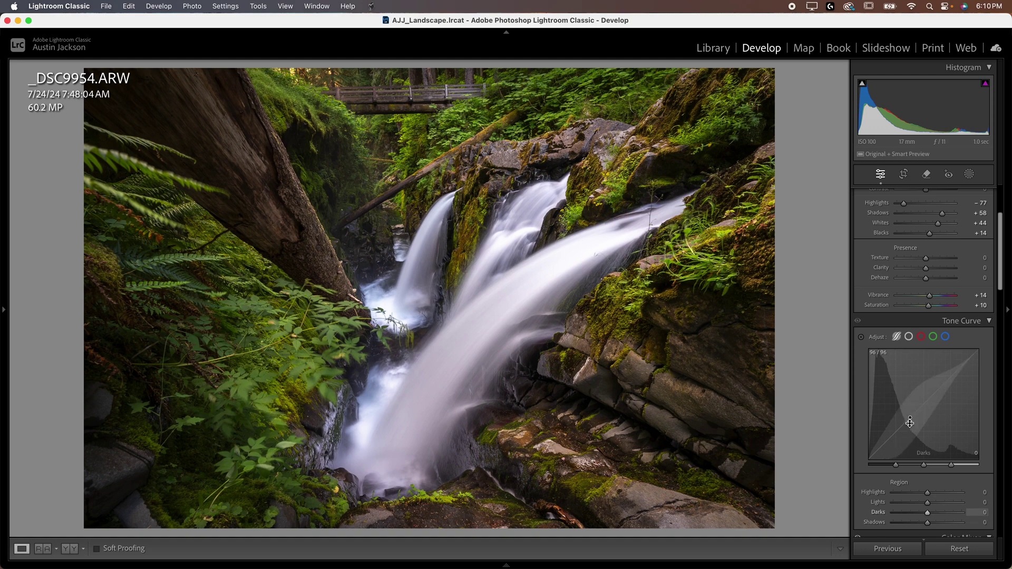
drag(910, 422, 895, 438)
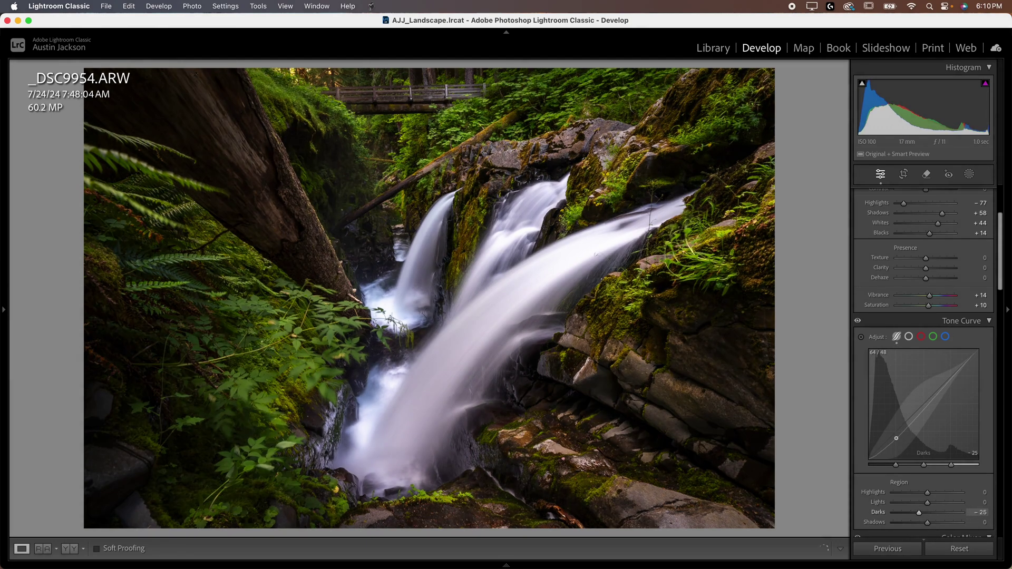
key(super+z)
Step: Build an S-shaped point curve with a raised black point and compare it against the original
click(906, 337)
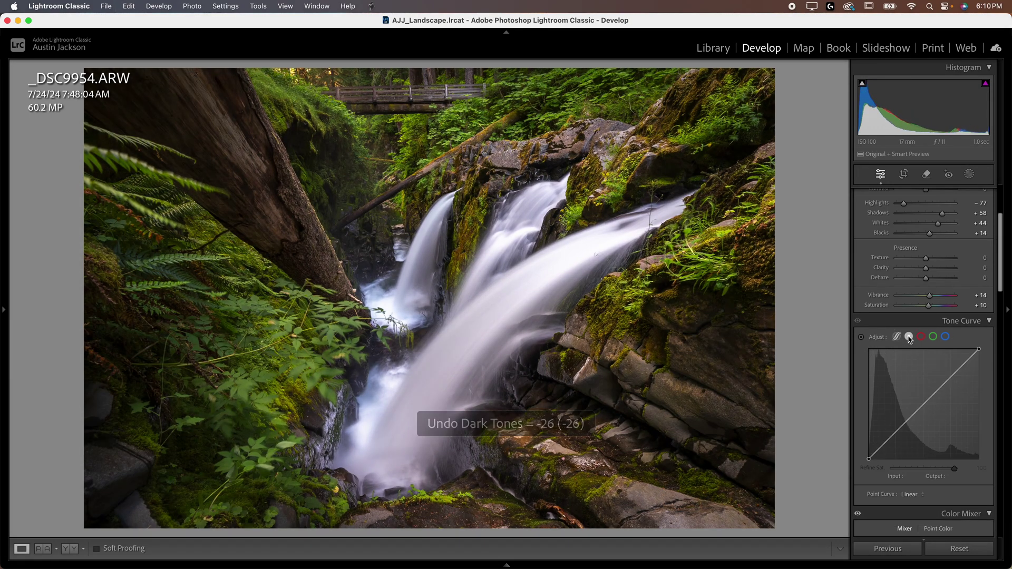
click(887, 440)
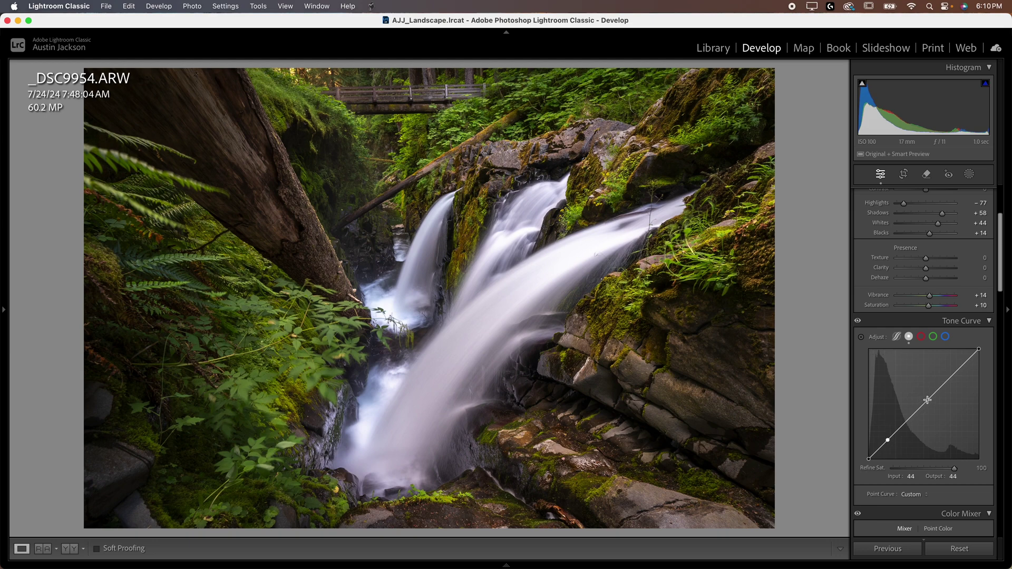
key(super+z)
drag(894, 435, 896, 434)
drag(951, 375, 951, 373)
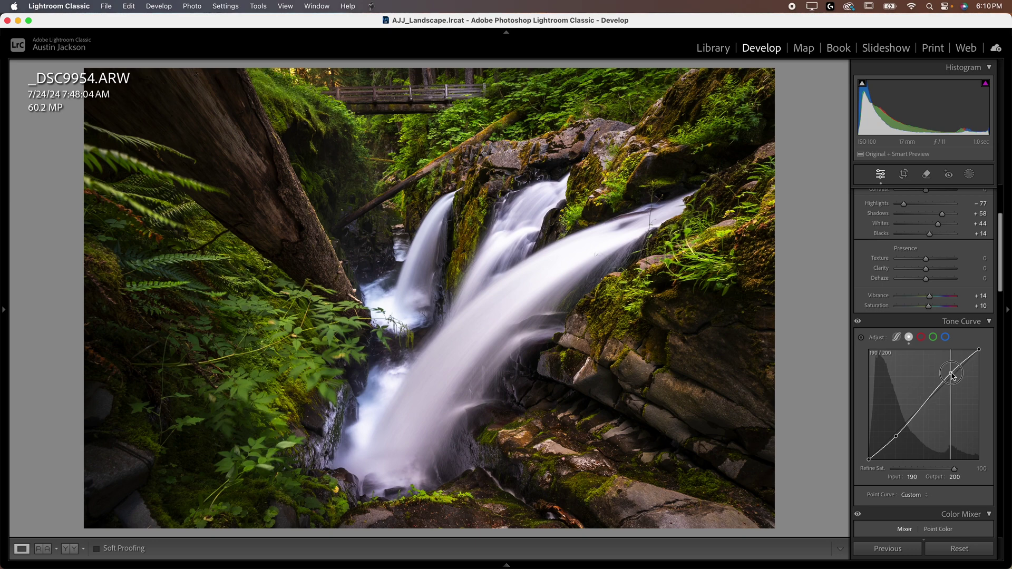
drag(952, 374, 952, 376)
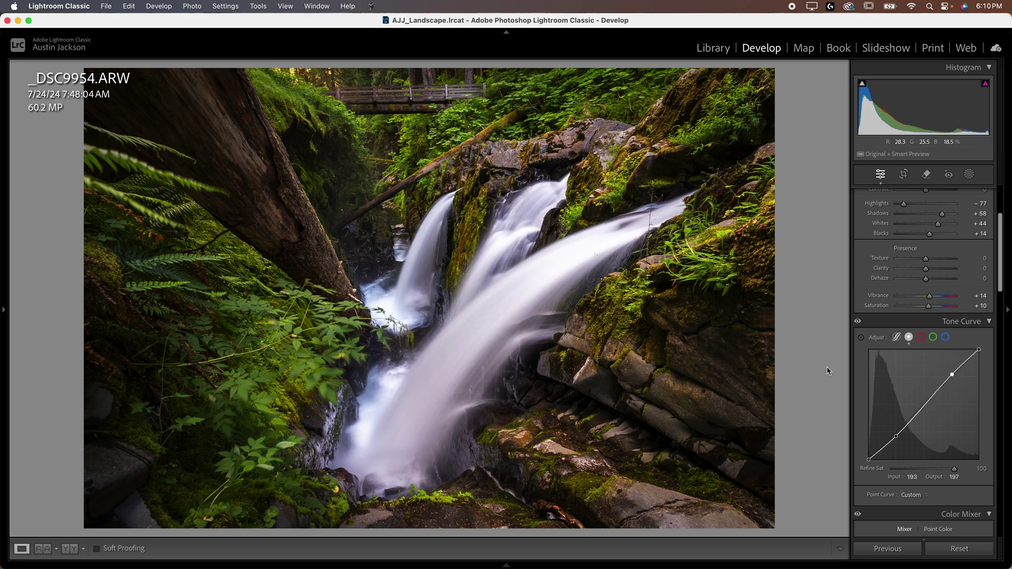
drag(895, 436, 896, 441)
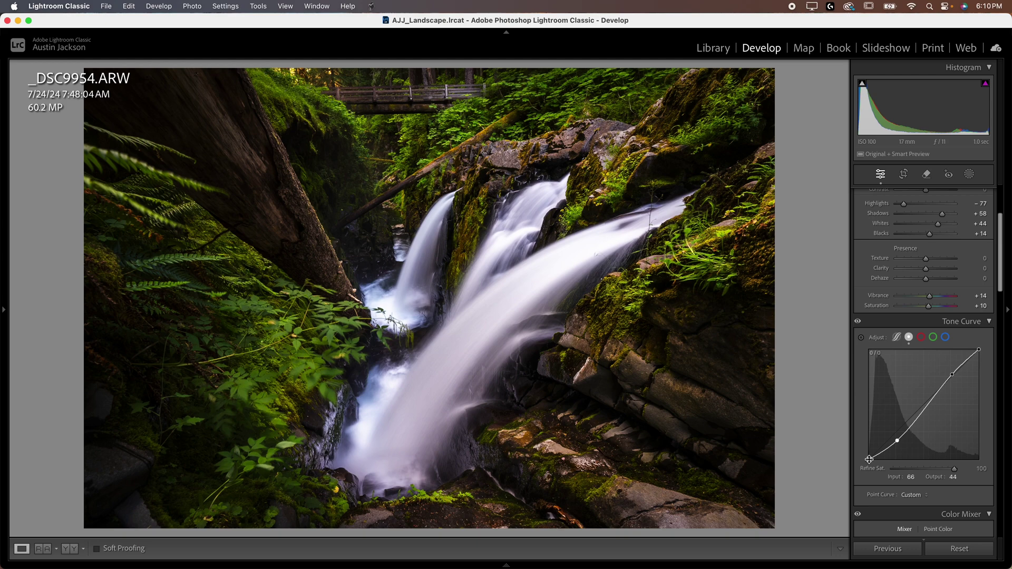
drag(869, 458, 839, 456)
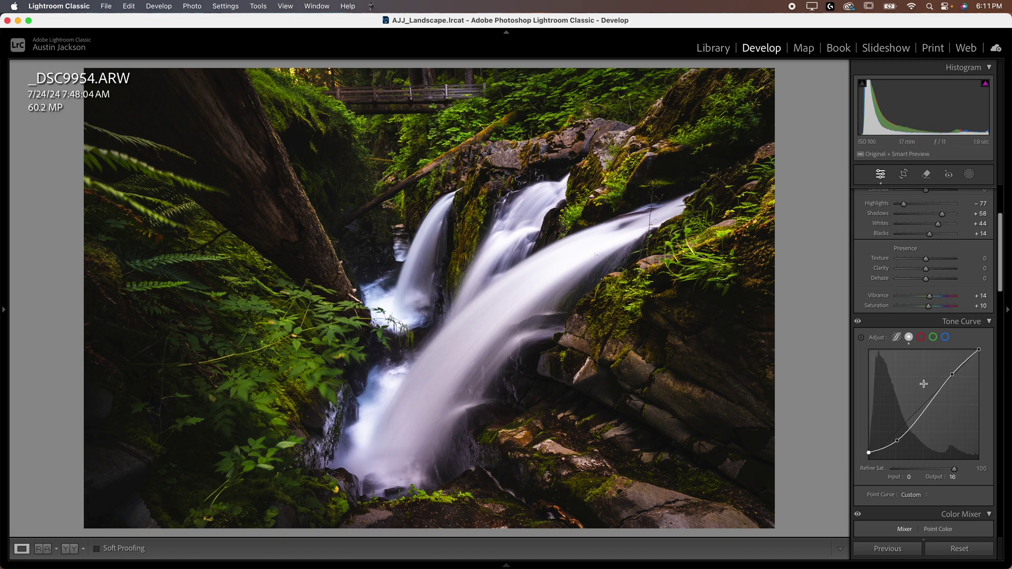
click(858, 322)
click(858, 322)
click(858, 322)
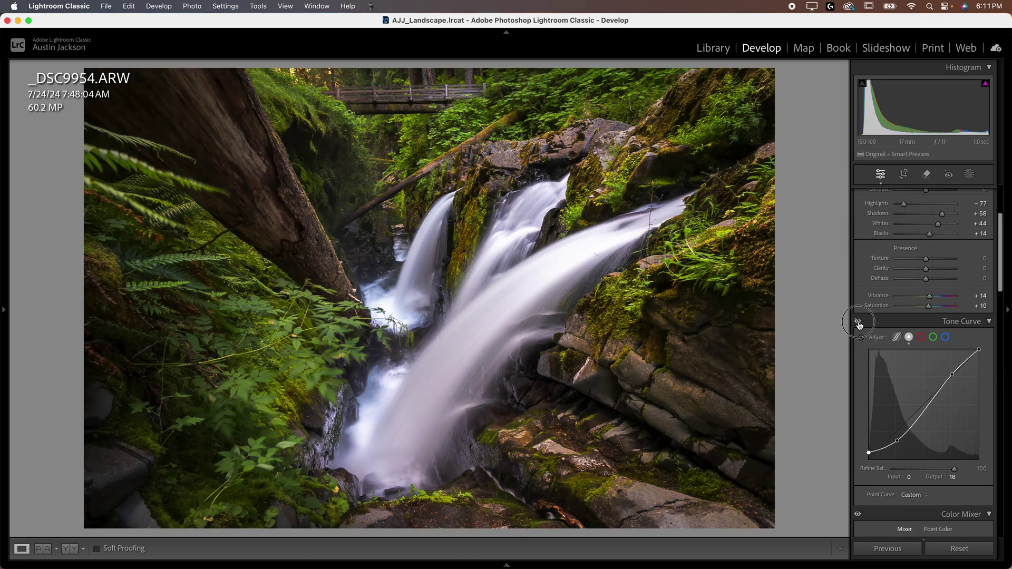
click(858, 321)
Step: Raise Exposure to +1.05 and set Whites to +12
scroll(858, 322, up, 3)
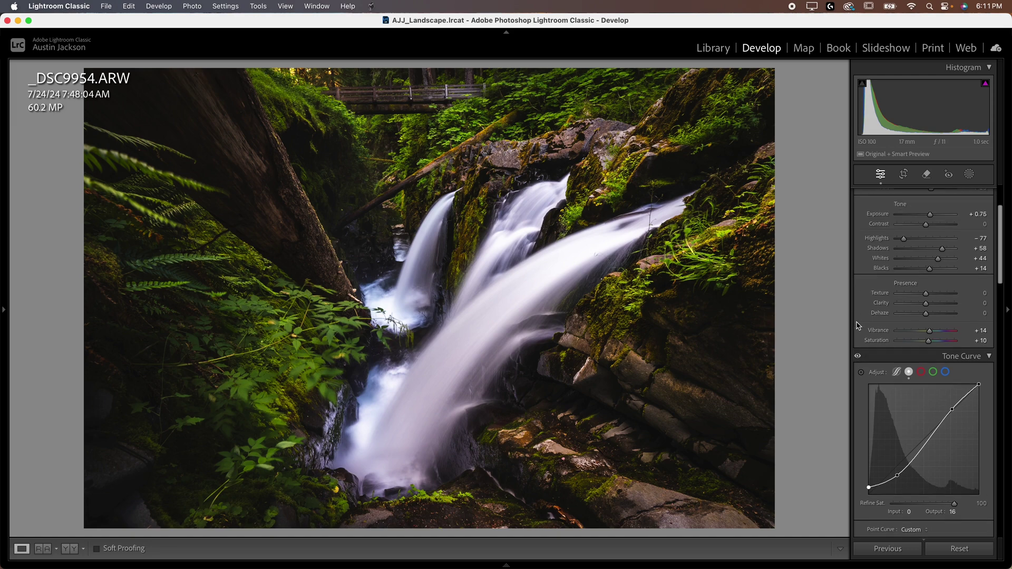
drag(930, 216, 932, 216)
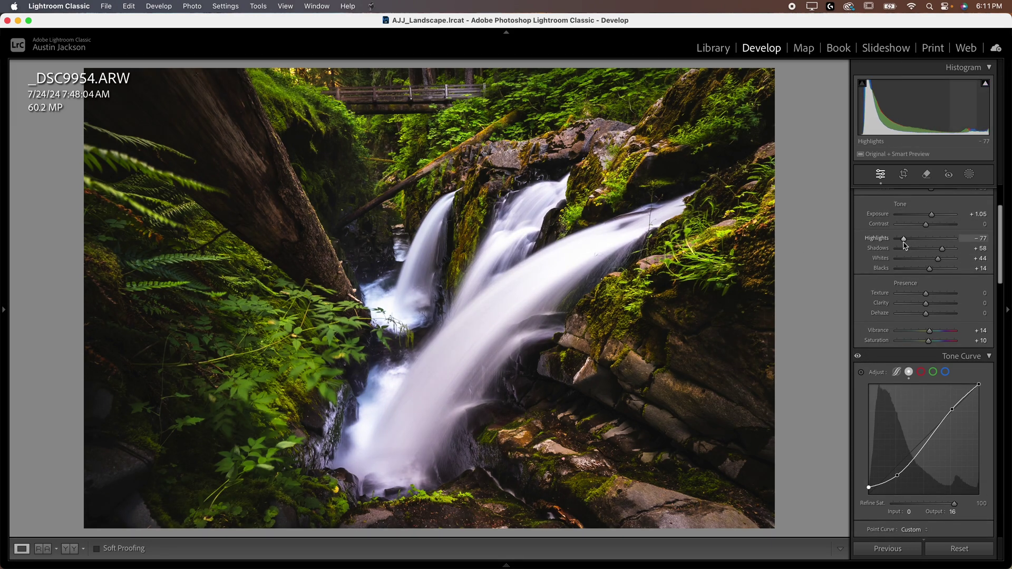
click(926, 260)
drag(928, 260, 930, 262)
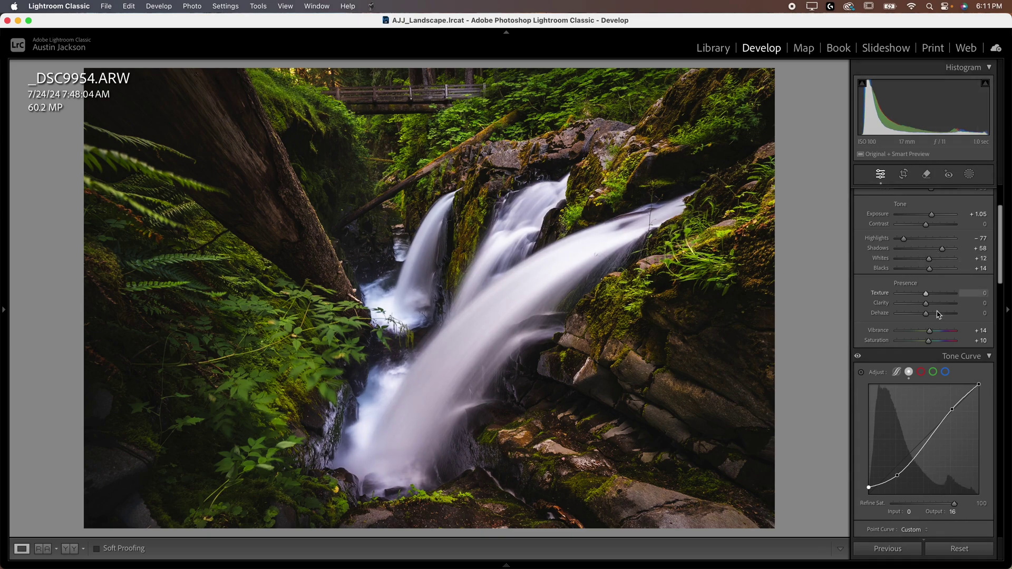
scroll(940, 374, down, 3)
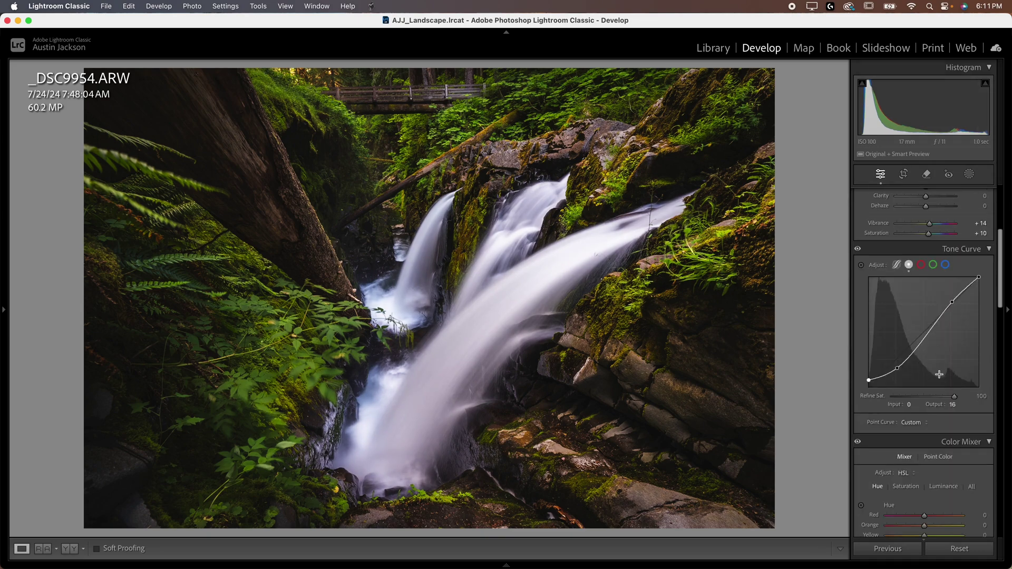
Step: In the Color Mixer Hue tab, set Yellow to −19 and Green to +16, comparing before and after
scroll(939, 375, down, 3)
click(902, 317)
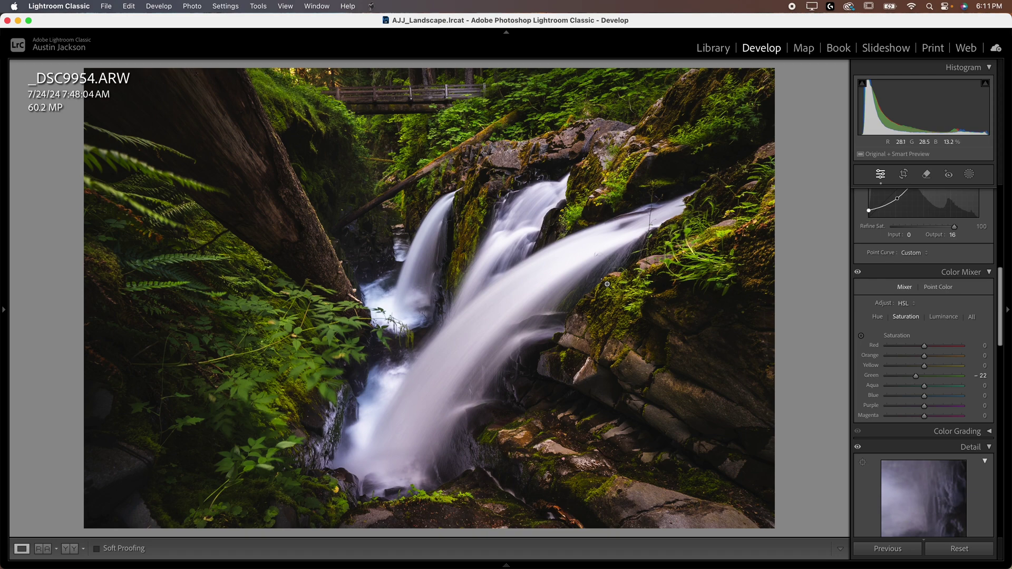
click(878, 319)
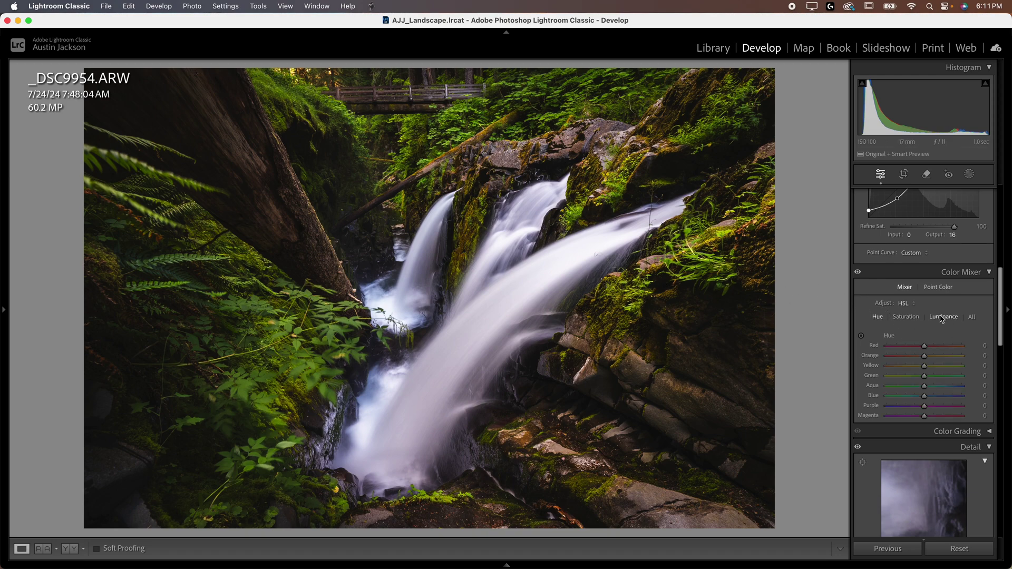
click(943, 316)
click(880, 322)
mouse_move(924, 369)
mouse_down()
mouse_move(916, 369)
mouse_move(931, 380)
mouse_up()
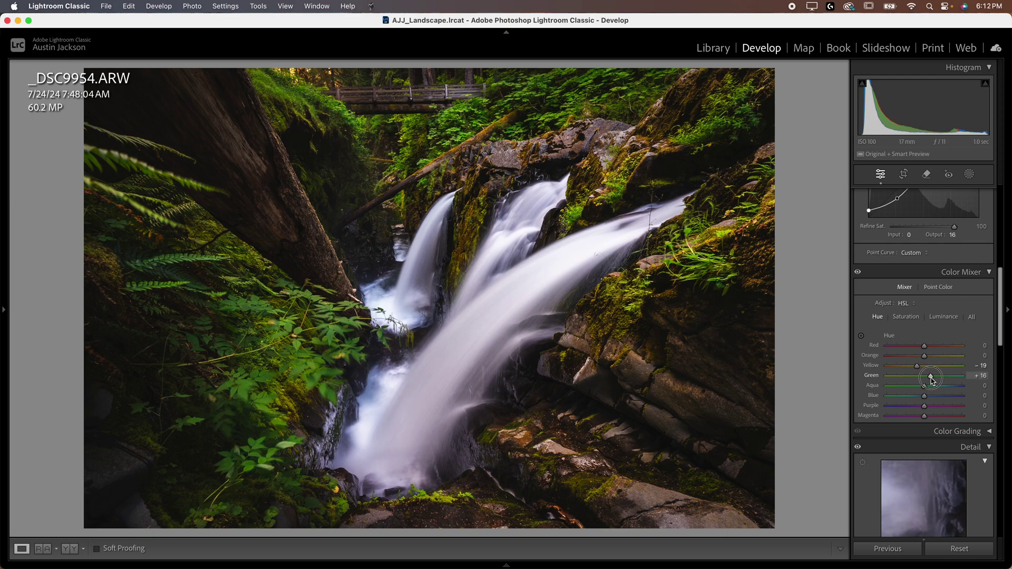
click(858, 273)
click(858, 273)
click(858, 273)
click(858, 273)
click(910, 319)
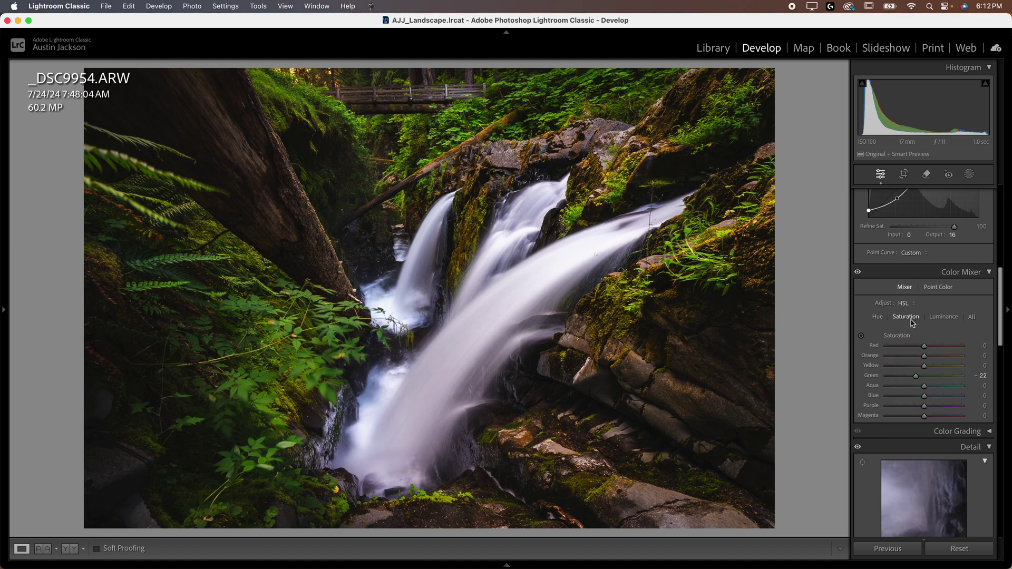
Step: In the Luminance tab, test Green luminance on the foliage, ending at +39
click(946, 317)
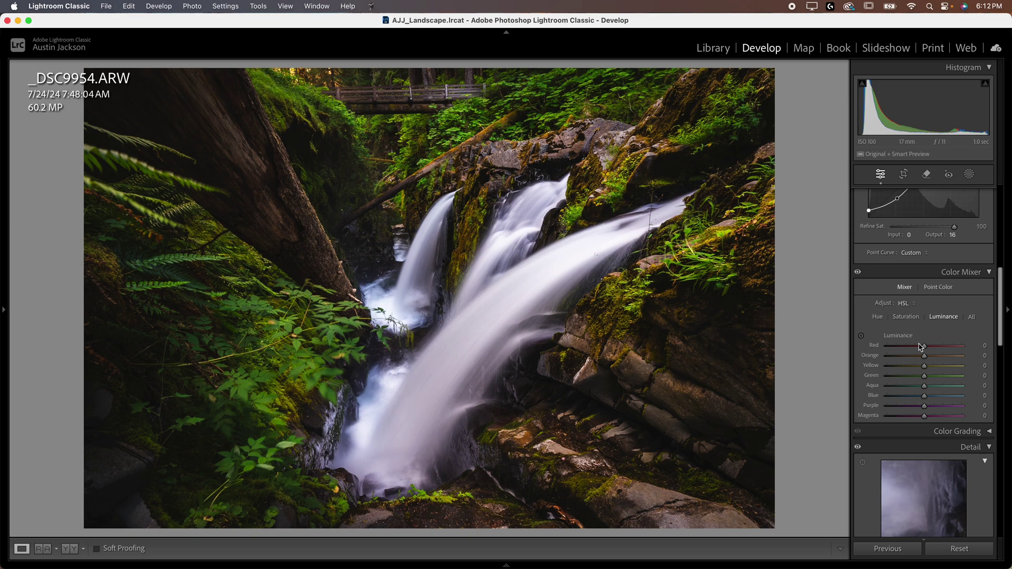
drag(925, 379, 1008, 369)
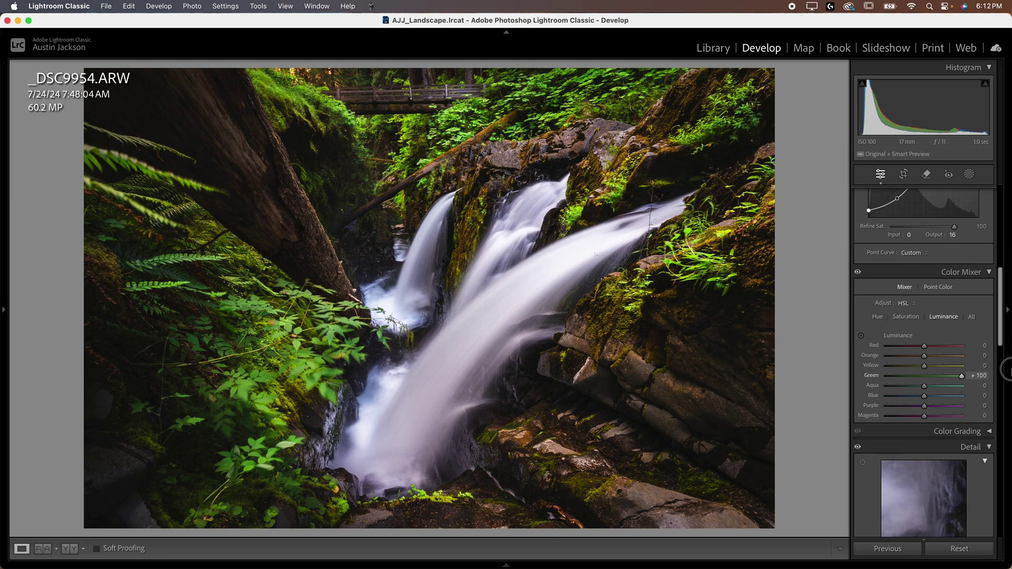
drag(1008, 369, 872, 363)
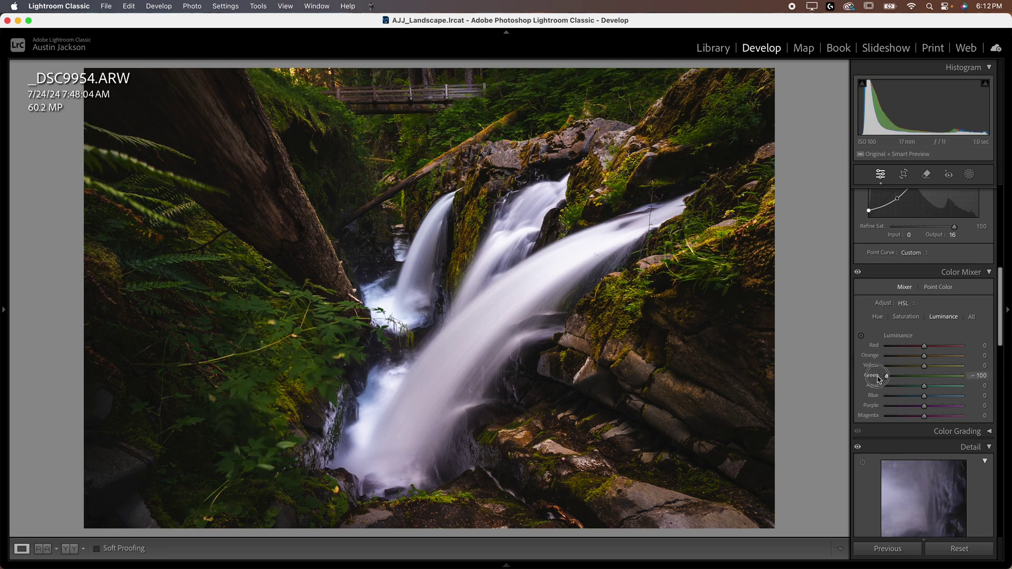
drag(889, 380, 944, 396)
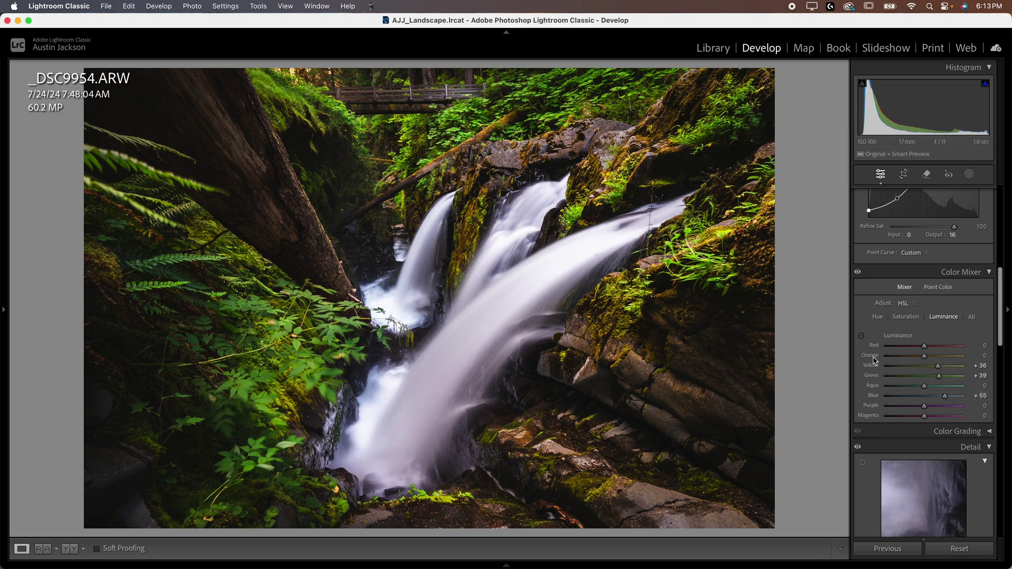
drag(943, 396, 876, 403)
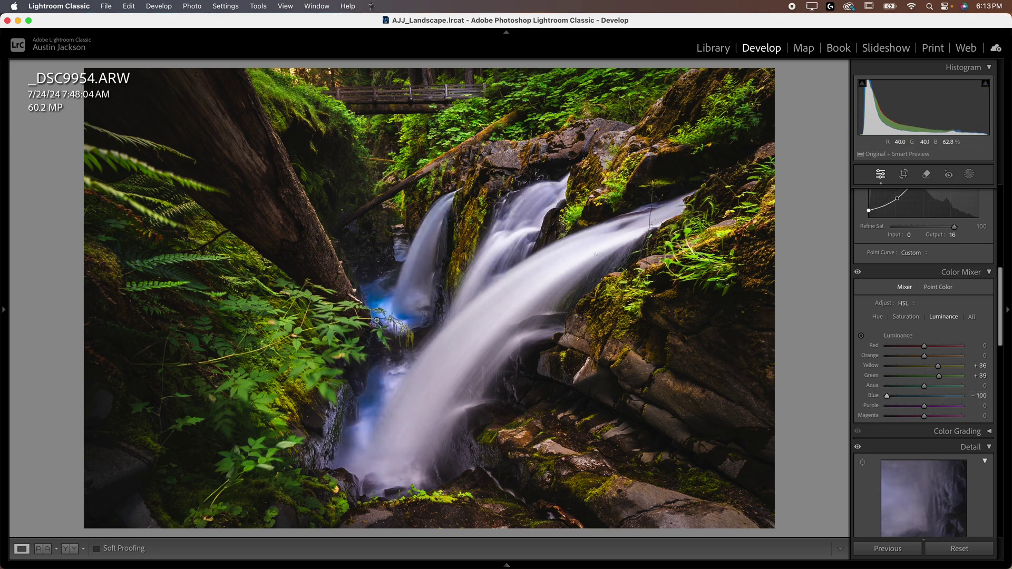
click(949, 396)
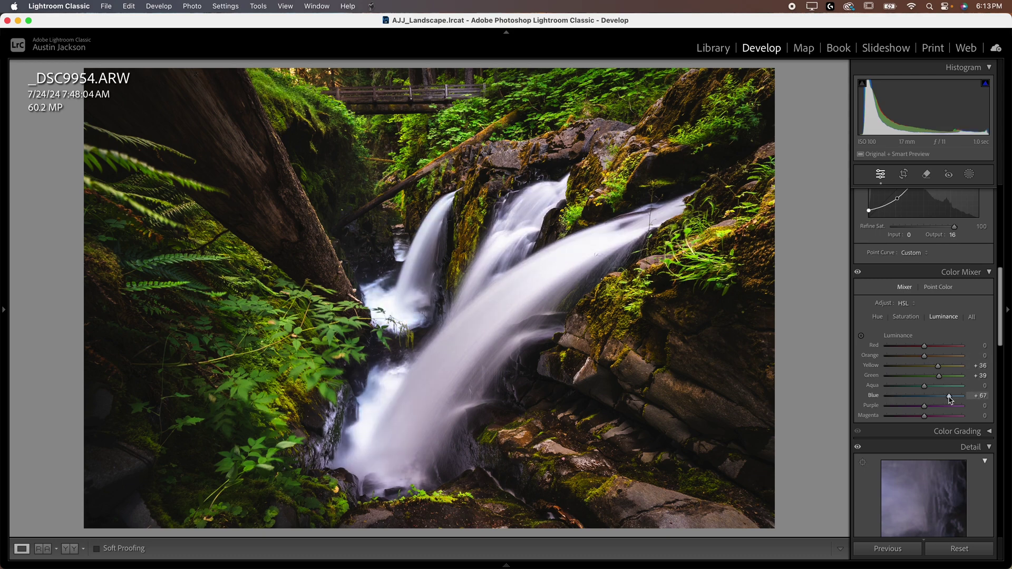
mouse_move(940, 379)
mouse_down()
mouse_move(902, 382)
mouse_move(944, 368)
mouse_up()
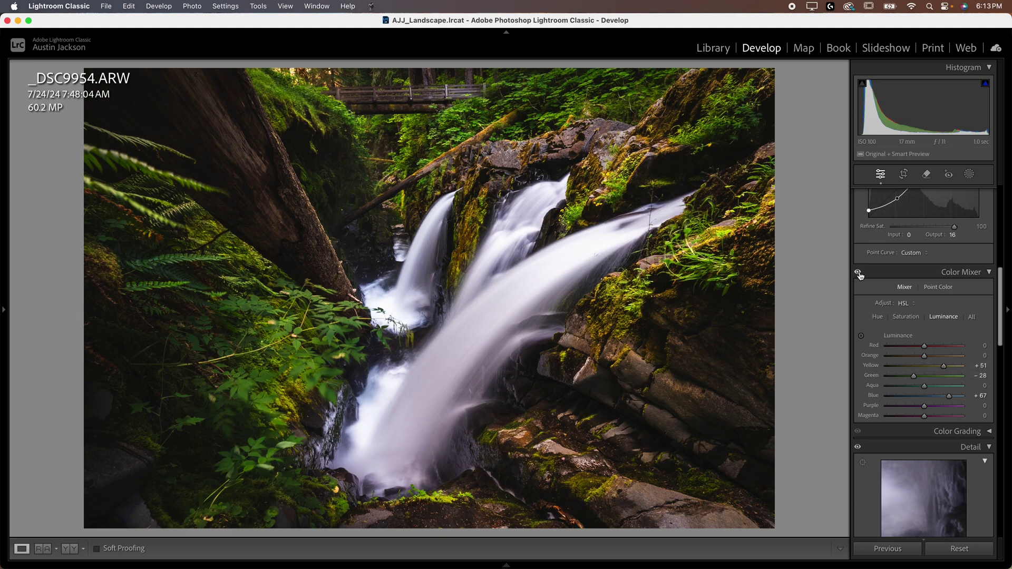
click(859, 273)
click(858, 273)
click(858, 273)
click(858, 273)
click(858, 273)
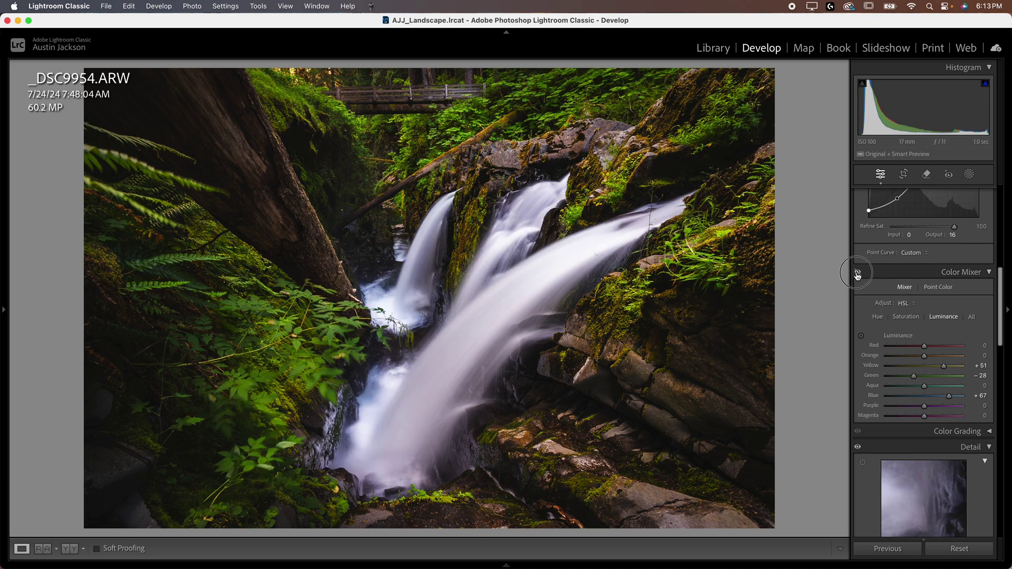
click(857, 273)
click(858, 273)
click(857, 273)
click(857, 274)
click(857, 273)
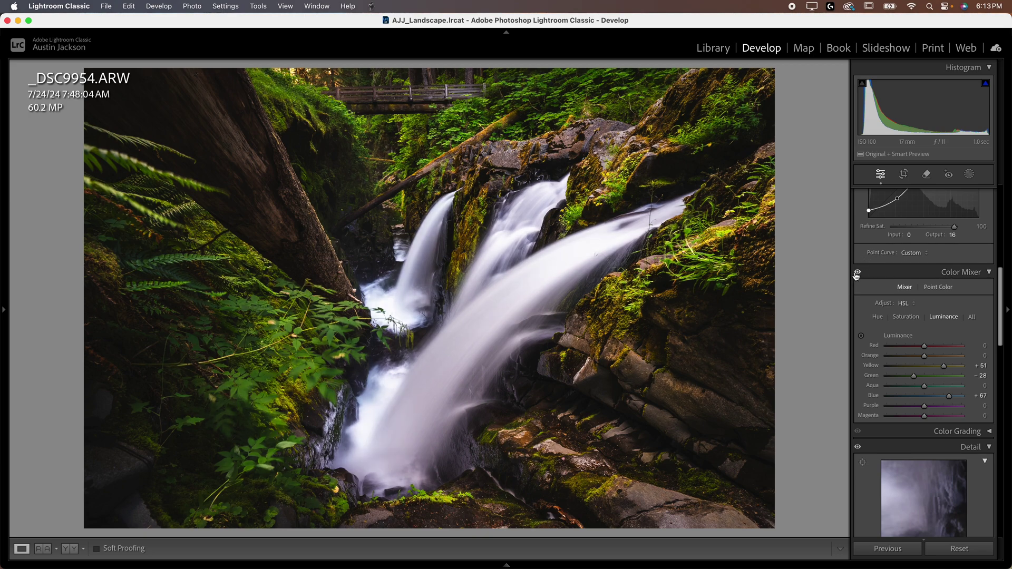
click(858, 274)
click(857, 273)
click(858, 273)
click(858, 273)
click(858, 273)
click(857, 273)
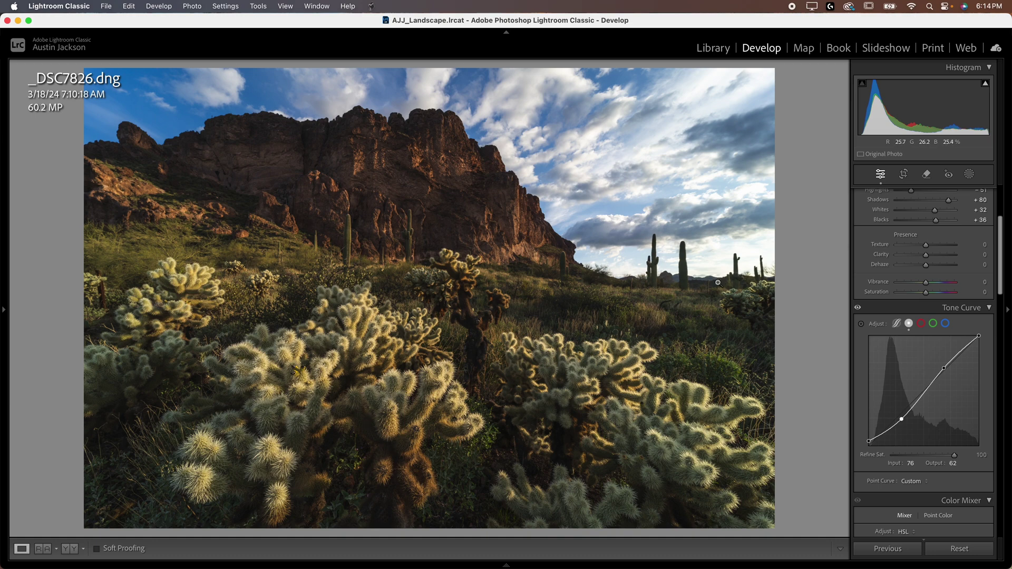
Step: Open the masking tools on the _DSC7826.dng cactus photo
click(969, 174)
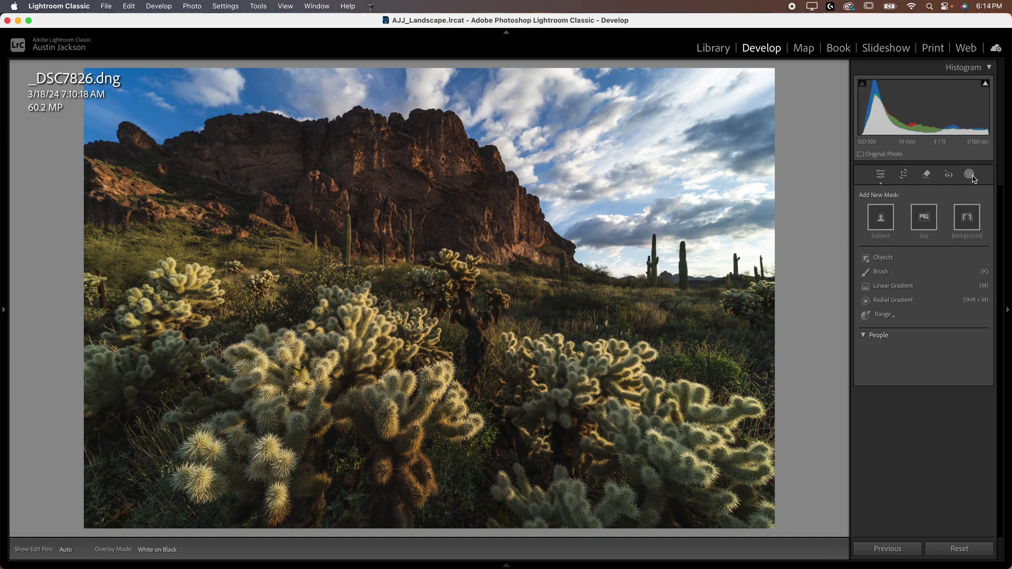
Step: Draw a radial gradient over the right-side sky with Feather 100, overlay hidden, shifted right
click(892, 301)
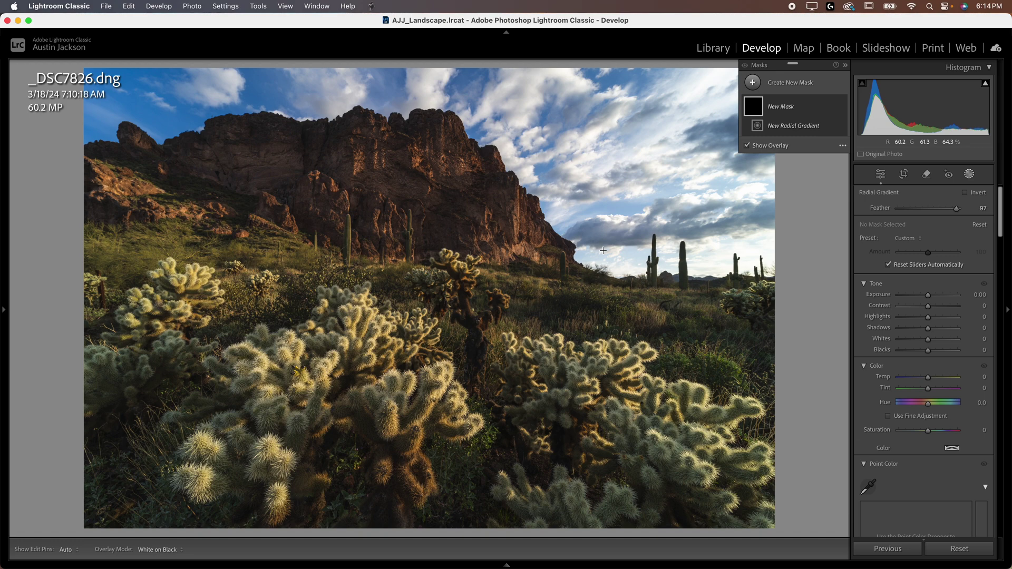
mouse_move(597, 219)
mouse_down()
mouse_move(659, 265)
mouse_move(841, 341)
mouse_up()
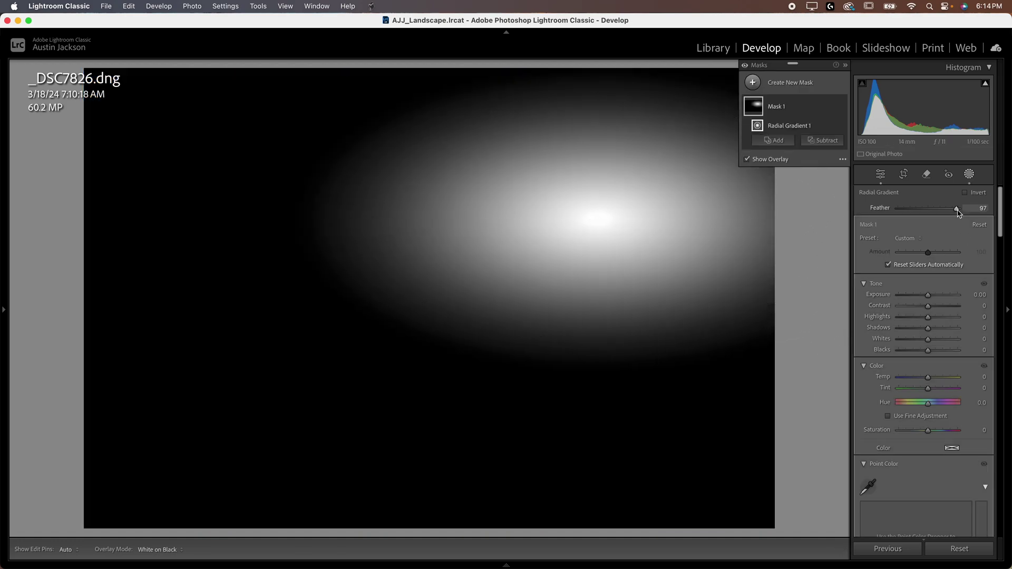
mouse_move(958, 211)
mouse_down()
mouse_move(919, 210)
mouse_move(960, 210)
mouse_up()
drag(596, 224, 717, 235)
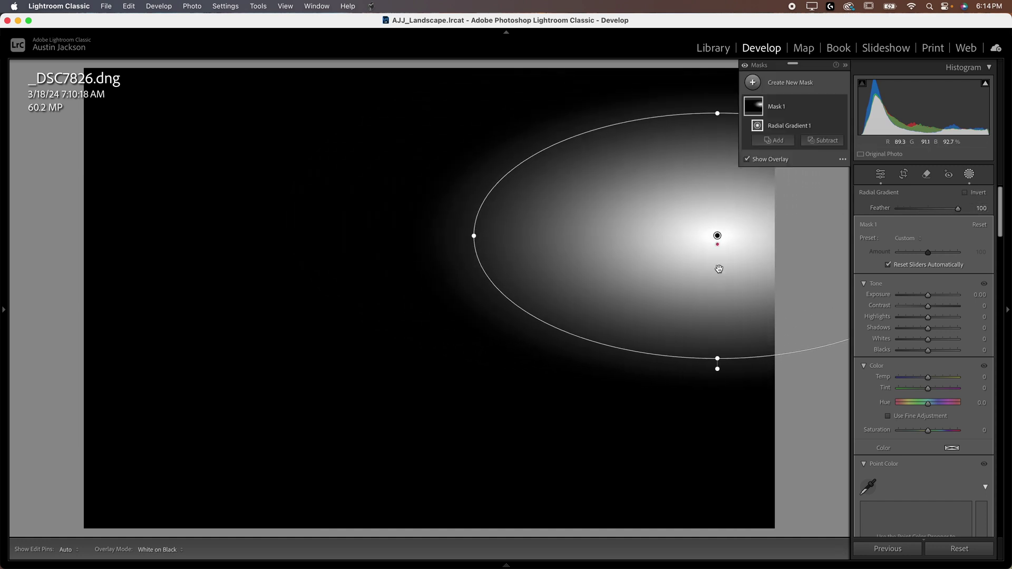
click(748, 160)
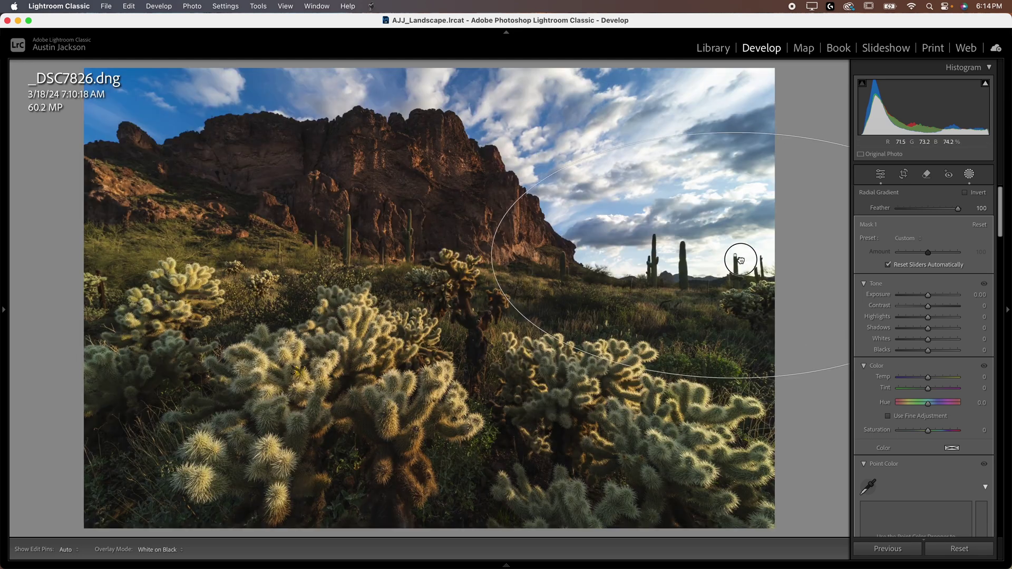
drag(749, 254, 823, 257)
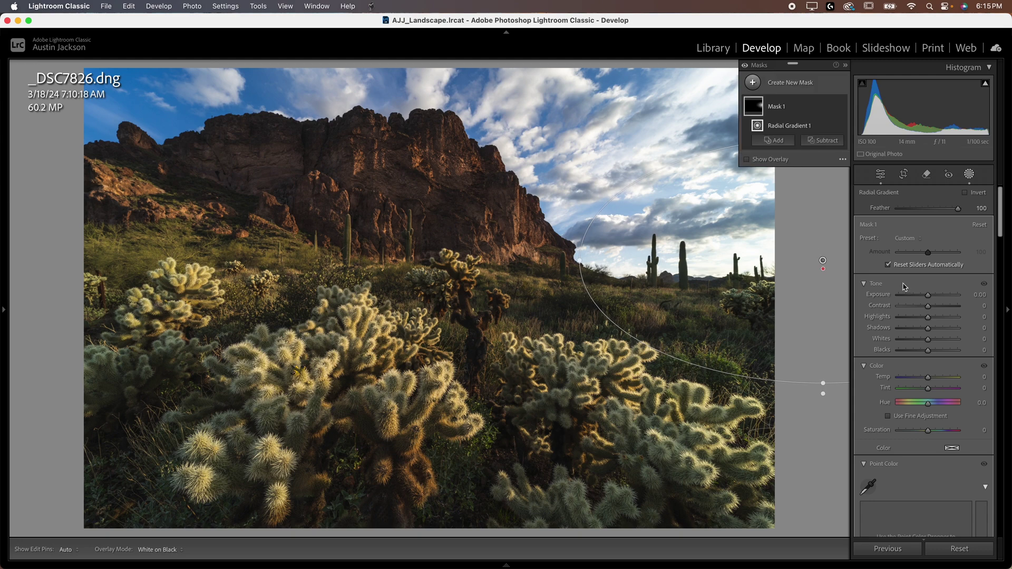
Step: Set Mask 1 Exposure to +0.79, warm the temperature and add negative Dehaze
drag(928, 299, 933, 299)
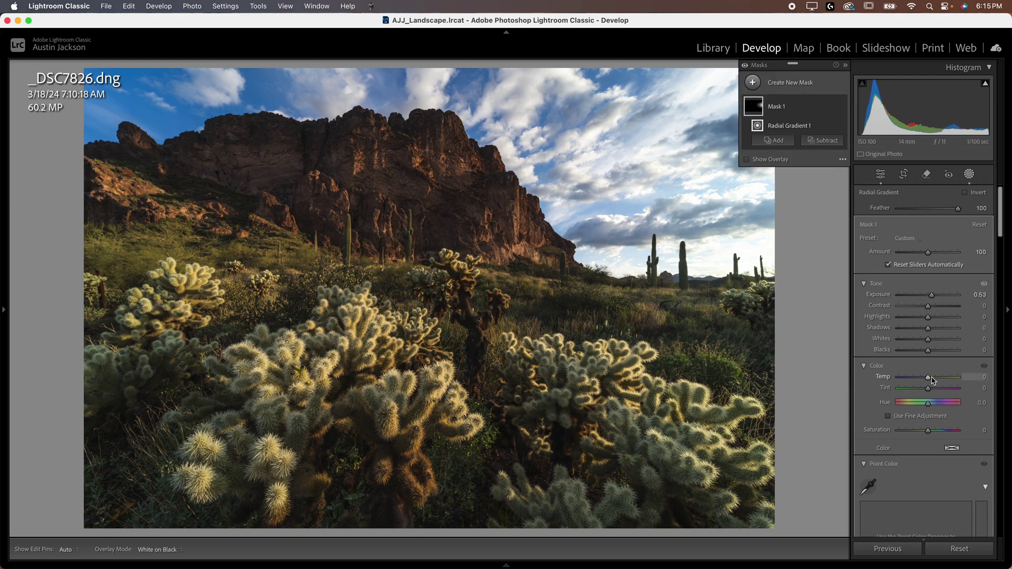
drag(929, 380, 937, 382)
scroll(933, 384, down, 10)
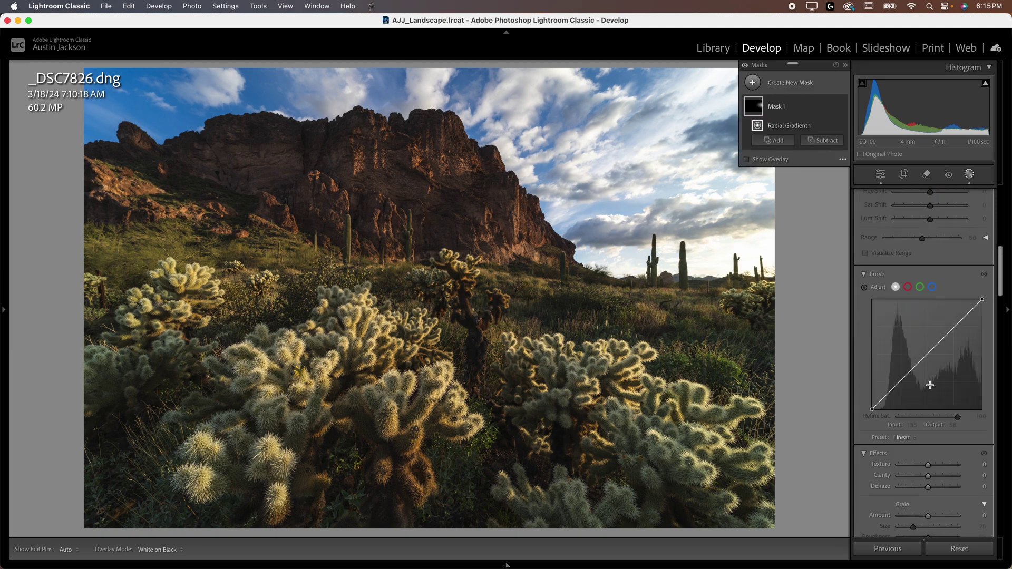
drag(928, 323, 915, 326)
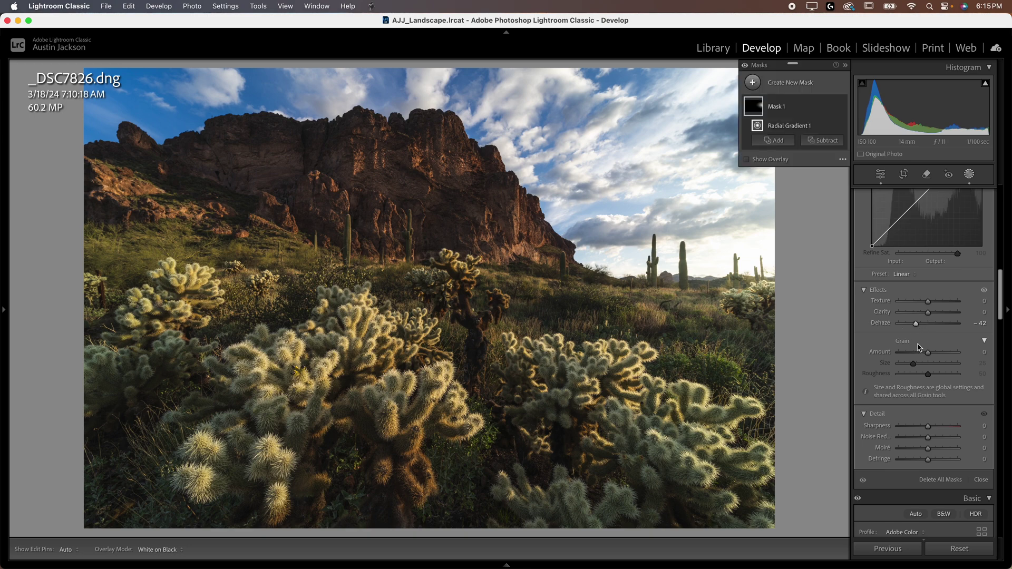
scroll(901, 364, up, 10)
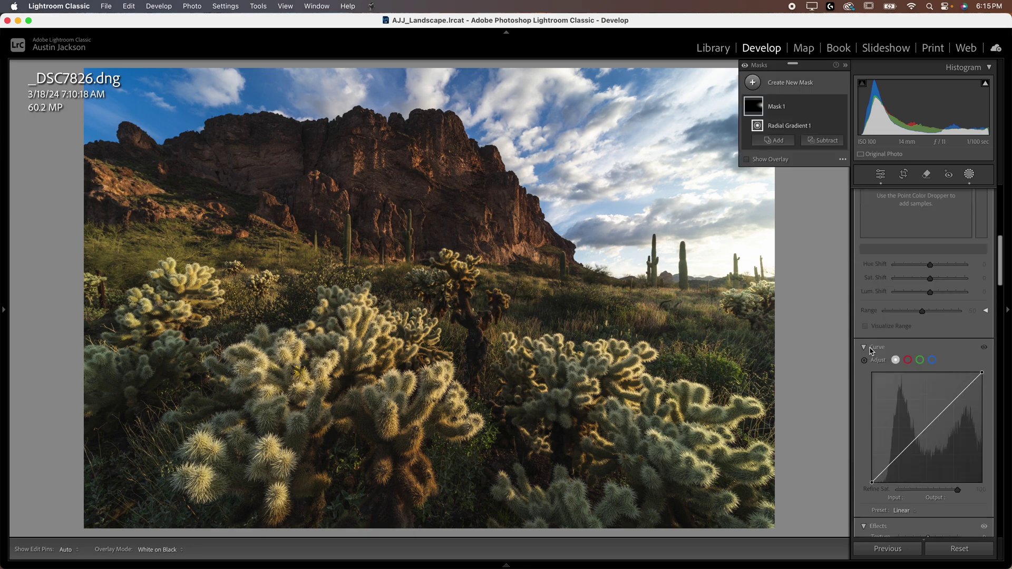
scroll(870, 351, up, 5)
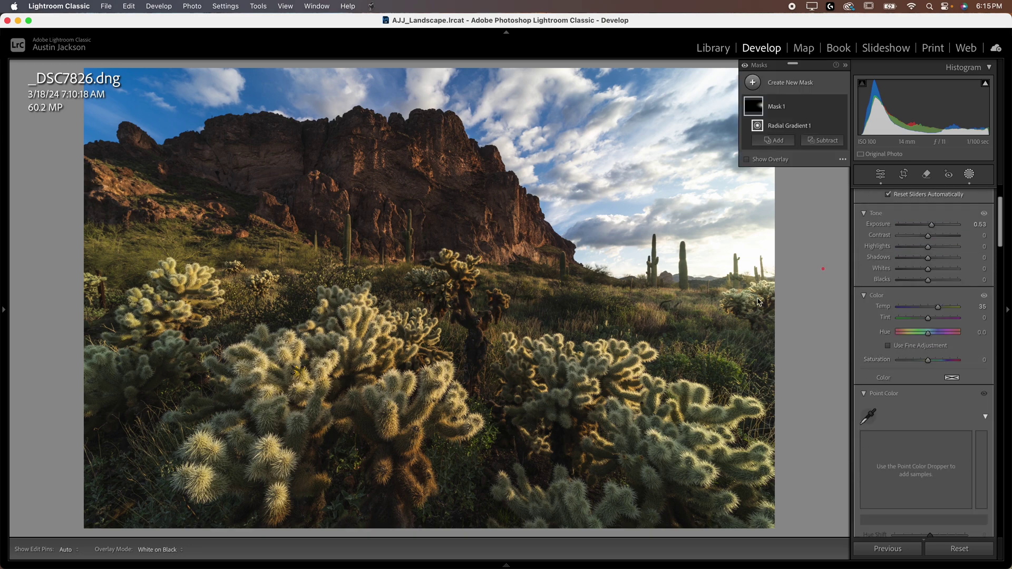
Step: Pick a yellow tint, enlarge and rotate the ellipse, and reset Temperature to 0
click(952, 378)
drag(769, 404, 766, 404)
click(728, 353)
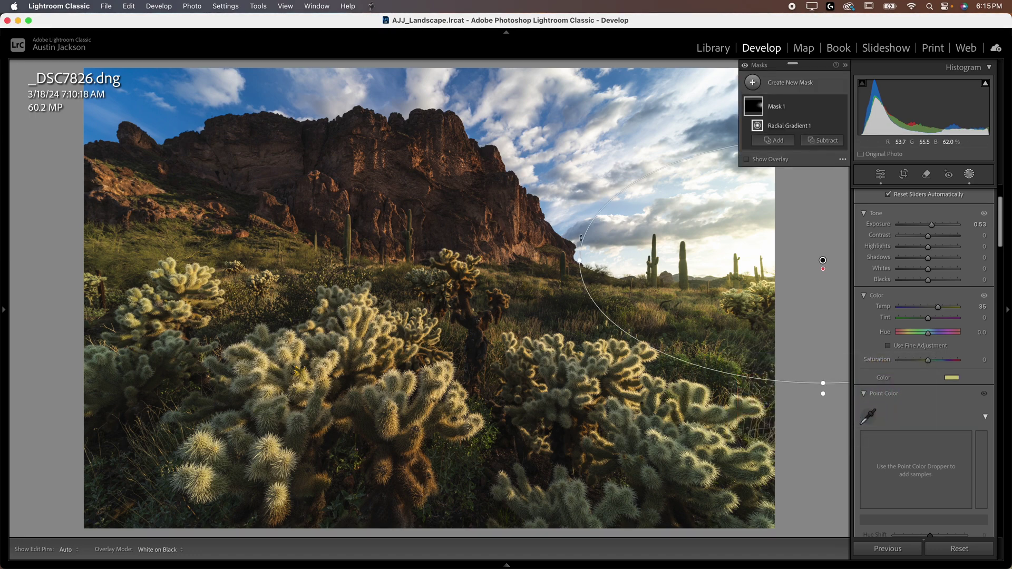
drag(578, 263, 437, 287)
double_click(938, 308)
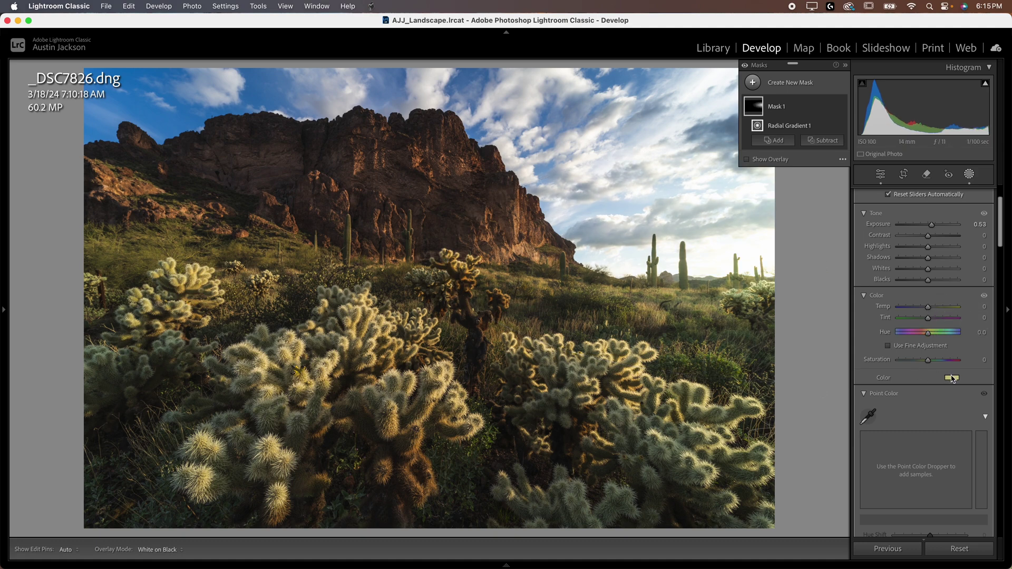
scroll(952, 379, down, 10)
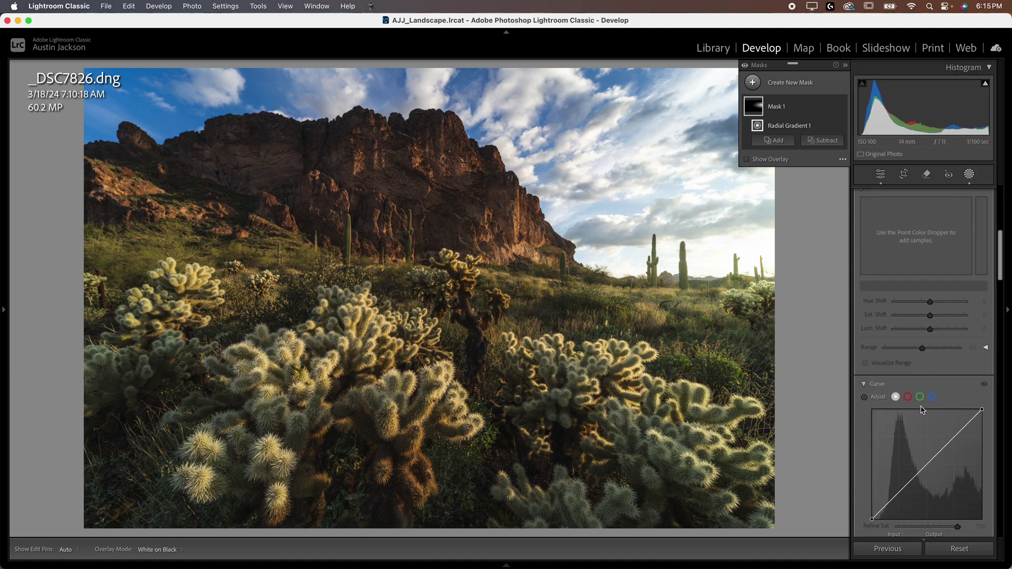
scroll(921, 410, down, 5)
drag(919, 431, 915, 433)
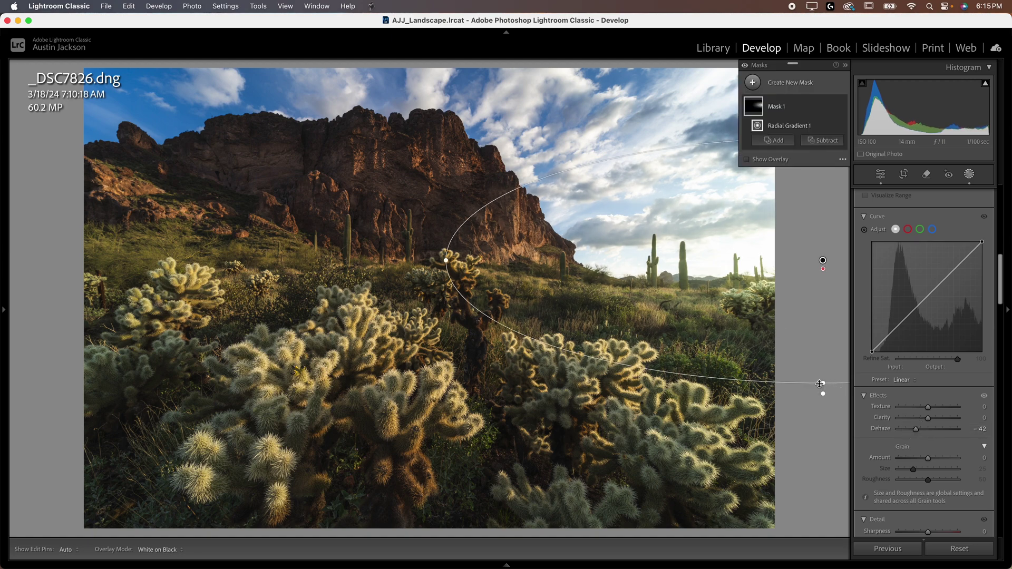
drag(819, 388, 822, 426)
Step: Set Highlights to −80, compare with the mask off, and warm the tint to hue 45, saturation 54
scroll(917, 316, up, 10)
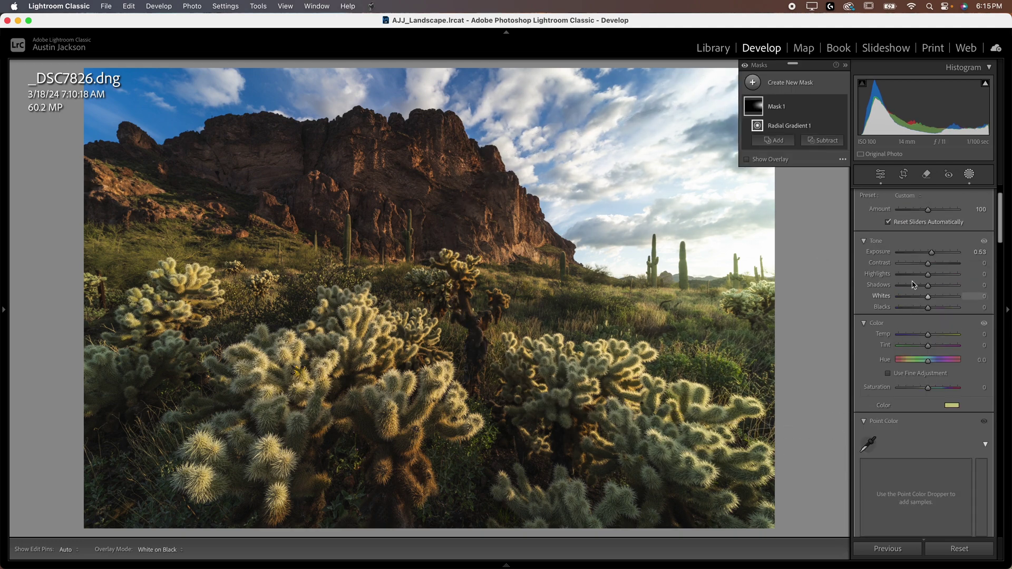
drag(927, 254, 904, 276)
click(841, 107)
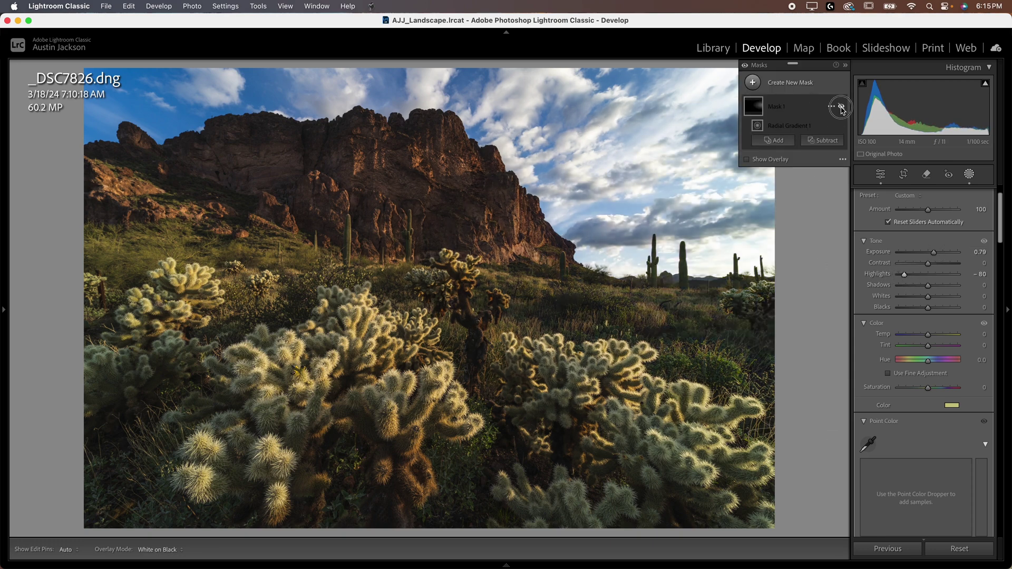
click(841, 107)
click(842, 107)
click(841, 107)
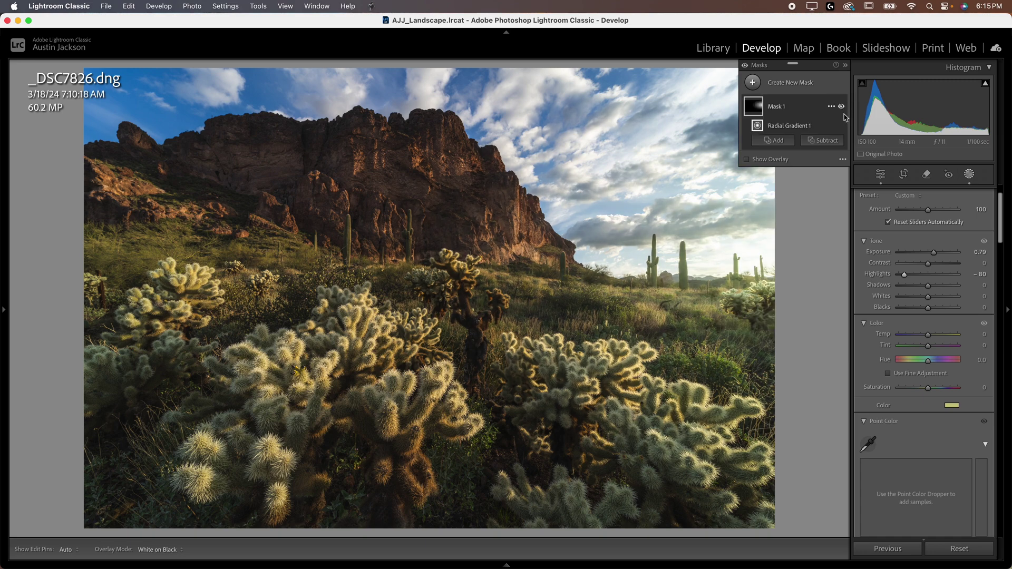
click(950, 405)
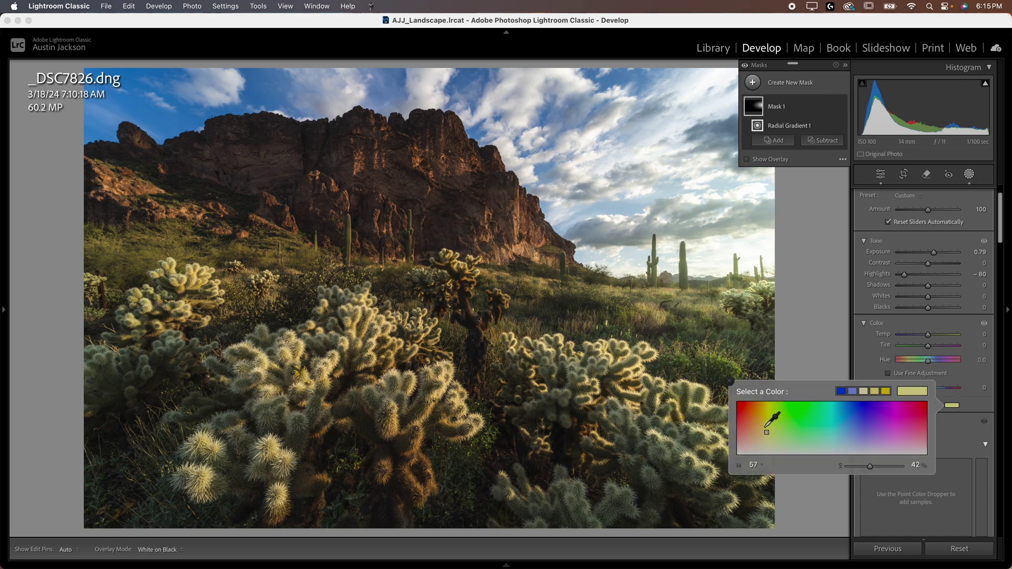
mouse_move(766, 432)
mouse_down()
mouse_move(744, 442)
mouse_move(761, 425)
mouse_up()
click(729, 381)
Step: Add a small radial gradient over the right-edge cholla and saguaros with Exposure +0.85
click(773, 84)
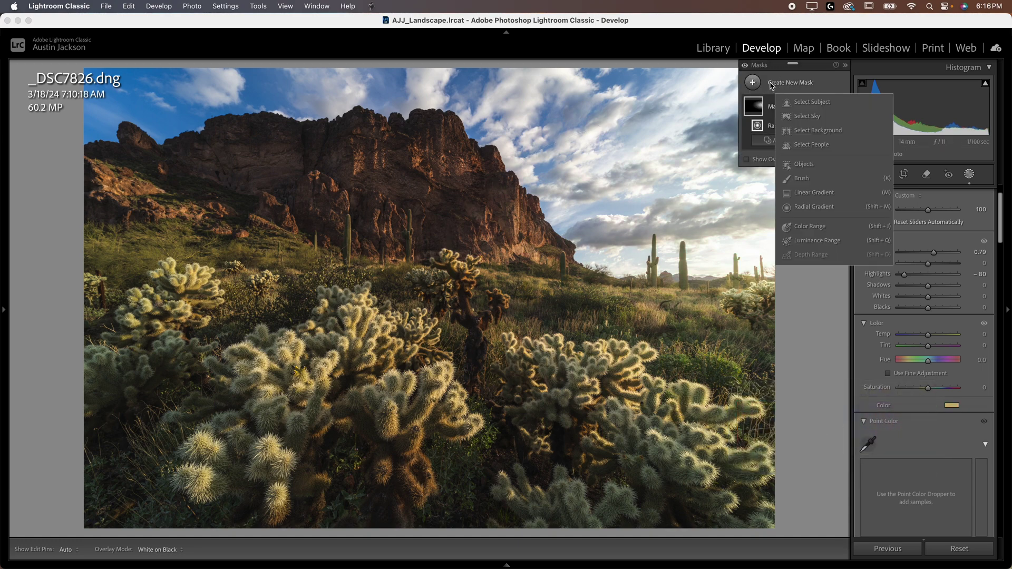
click(807, 208)
drag(722, 229, 814, 296)
drag(777, 266, 820, 299)
drag(928, 252, 933, 254)
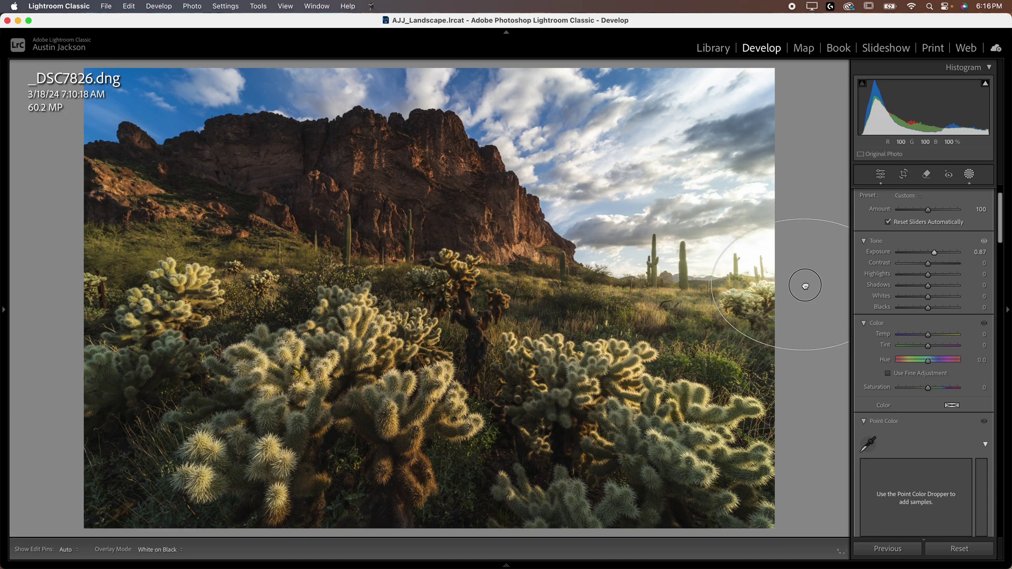
drag(933, 253, 936, 254)
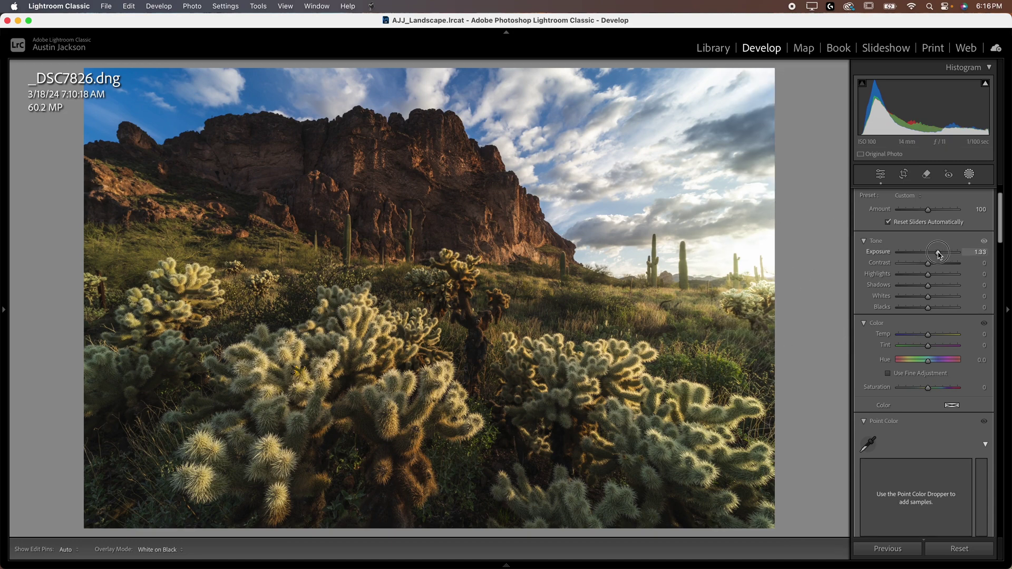
drag(936, 255, 934, 254)
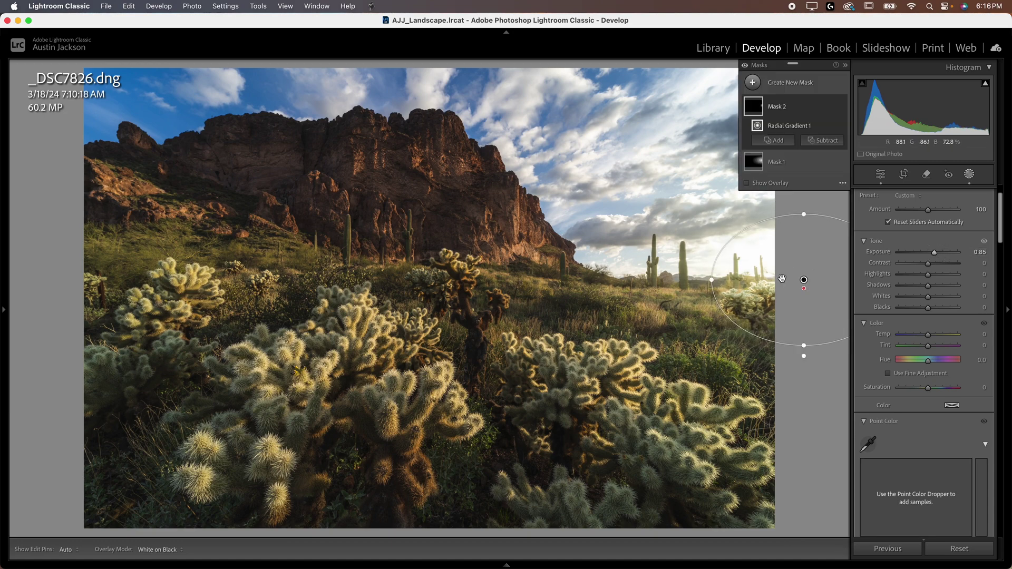
mouse_move(805, 276)
mouse_down()
mouse_move(824, 269)
mouse_move(831, 284)
mouse_move(792, 285)
mouse_move(801, 284)
mouse_up()
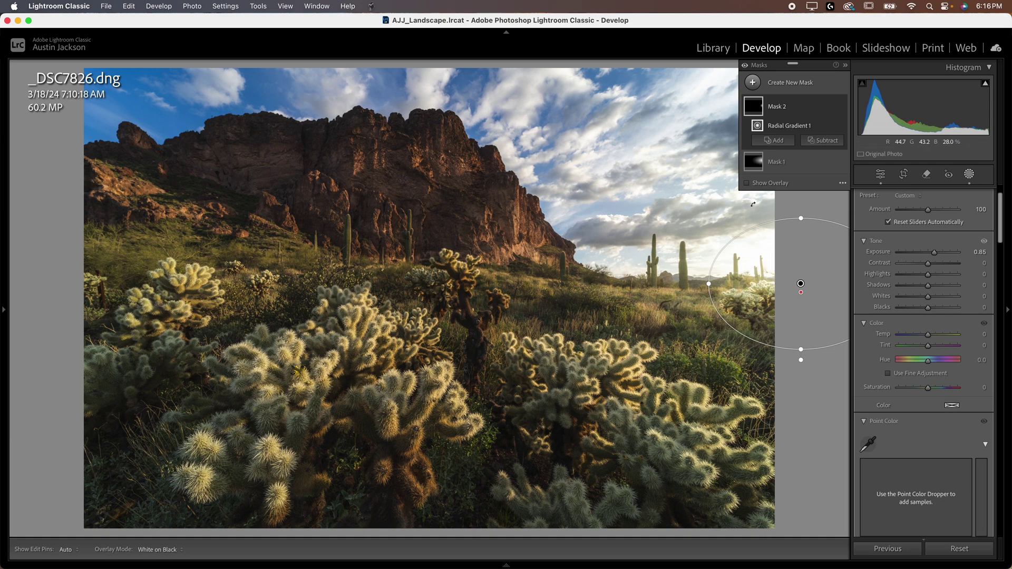
click(842, 163)
Step: Toggle the first mask off and on to compare the cactus photo
click(841, 163)
click(842, 163)
click(841, 163)
Step: Add a trial radial gradient over the sky to Mask 1, delete it, and collapse the Masks list
click(785, 164)
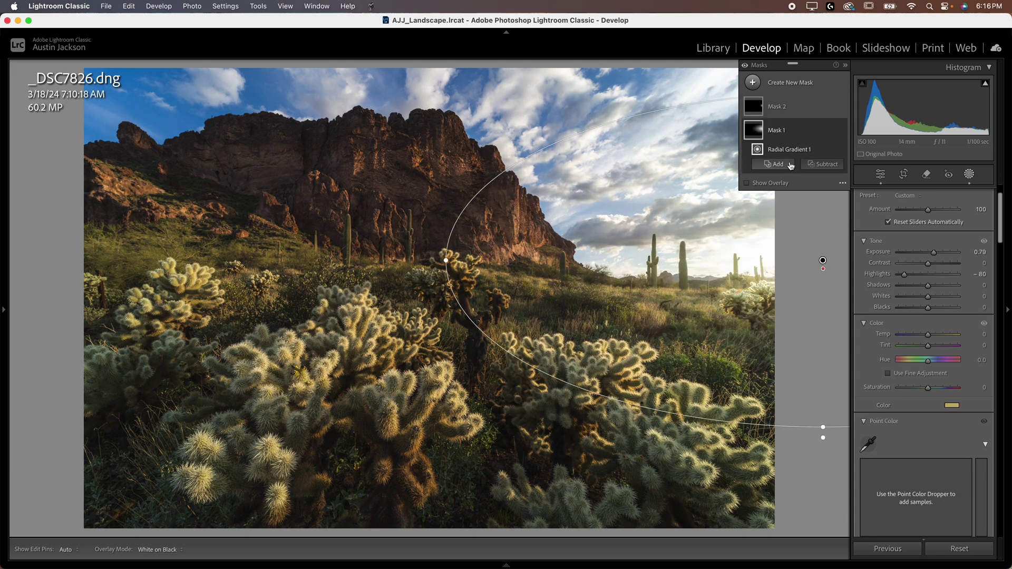
click(774, 165)
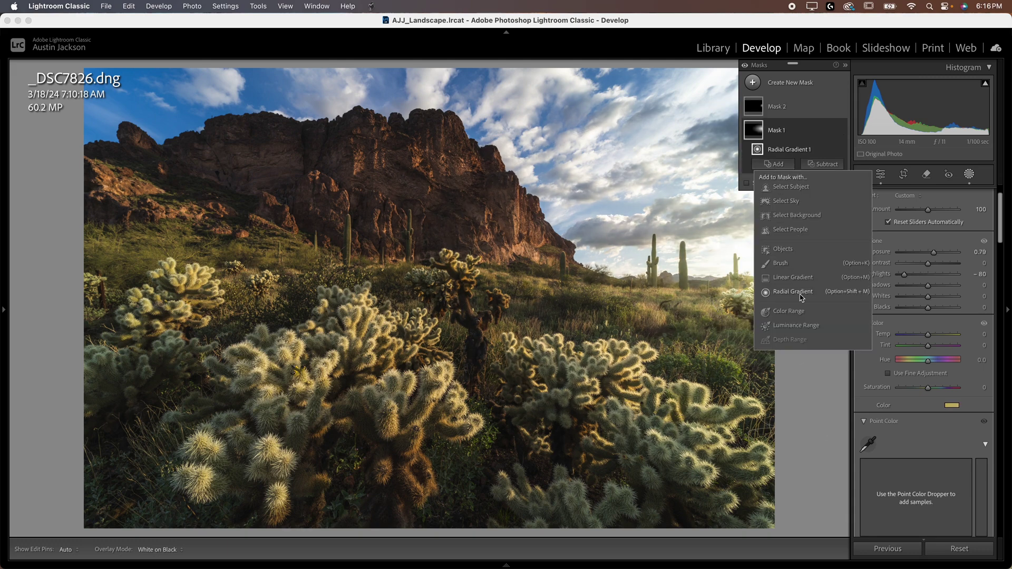
click(799, 293)
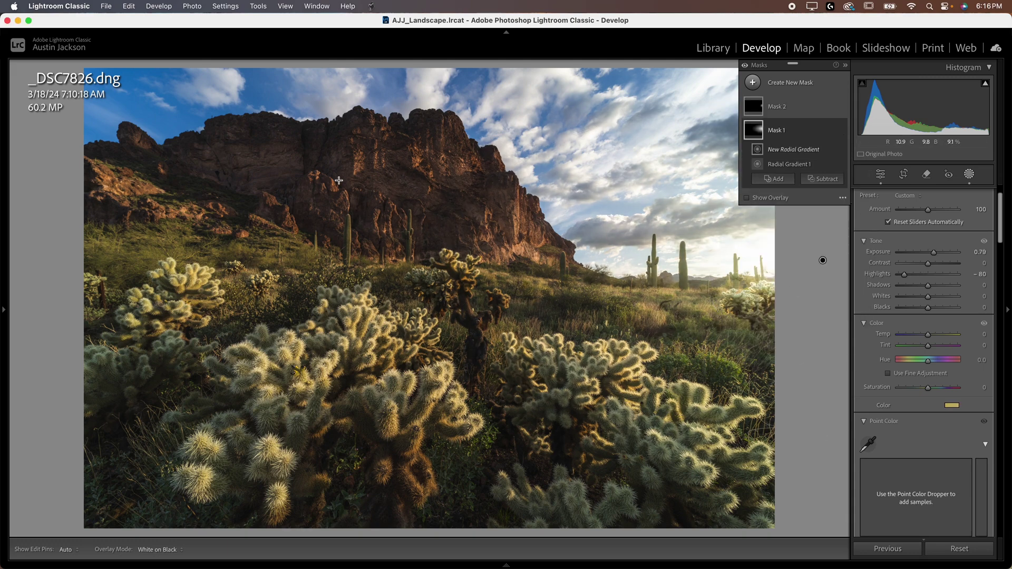
drag(338, 180, 675, 280)
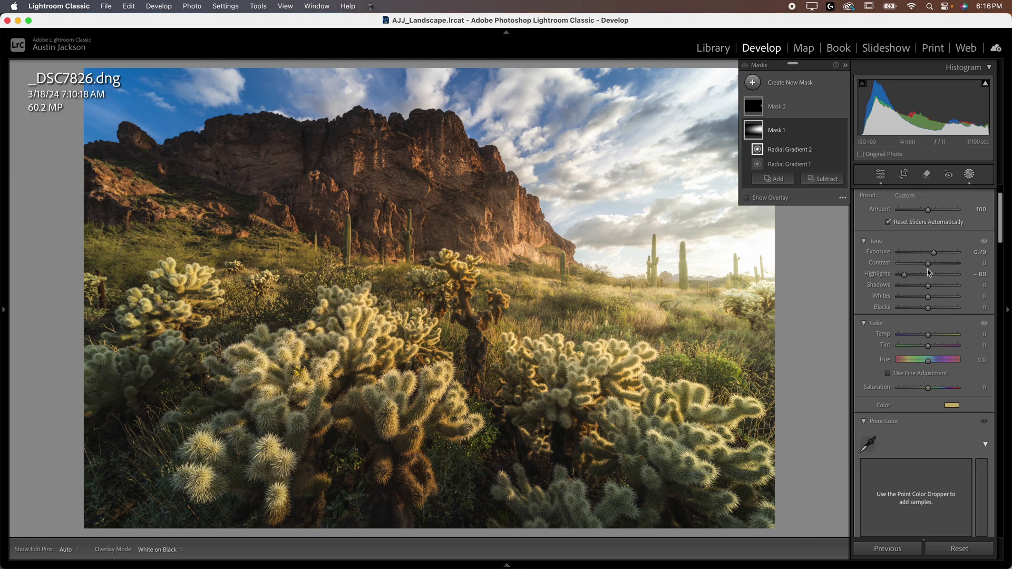
key(Delete)
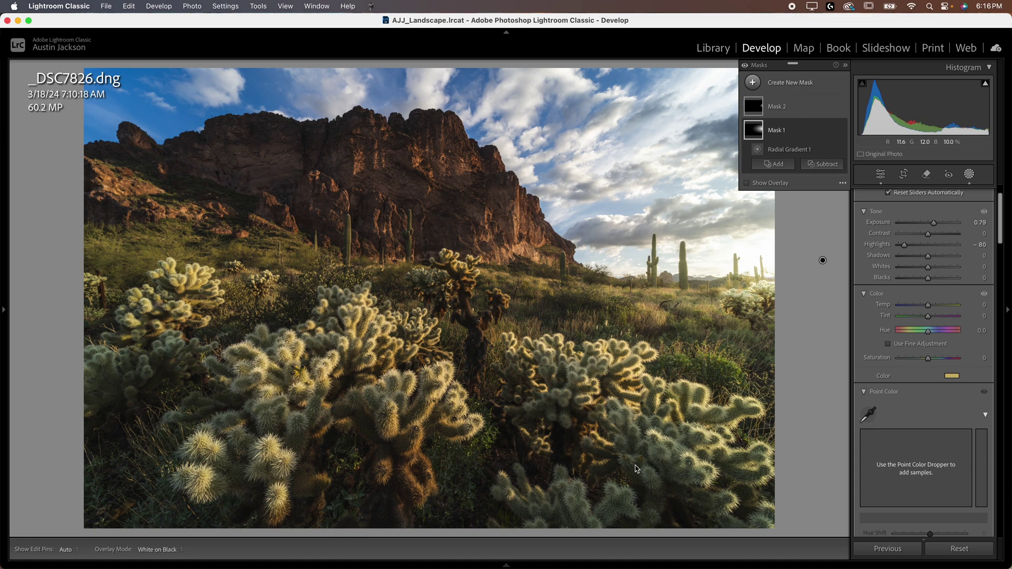
click(845, 65)
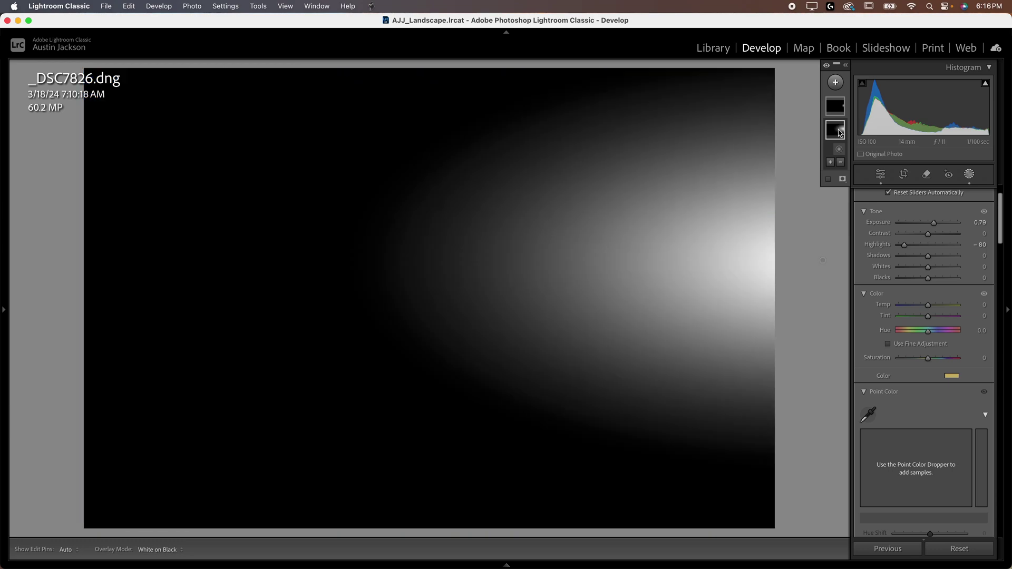
Step: Open the moose photo and draw a new radial gradient mask over its top-left
mouse_move(840, 135)
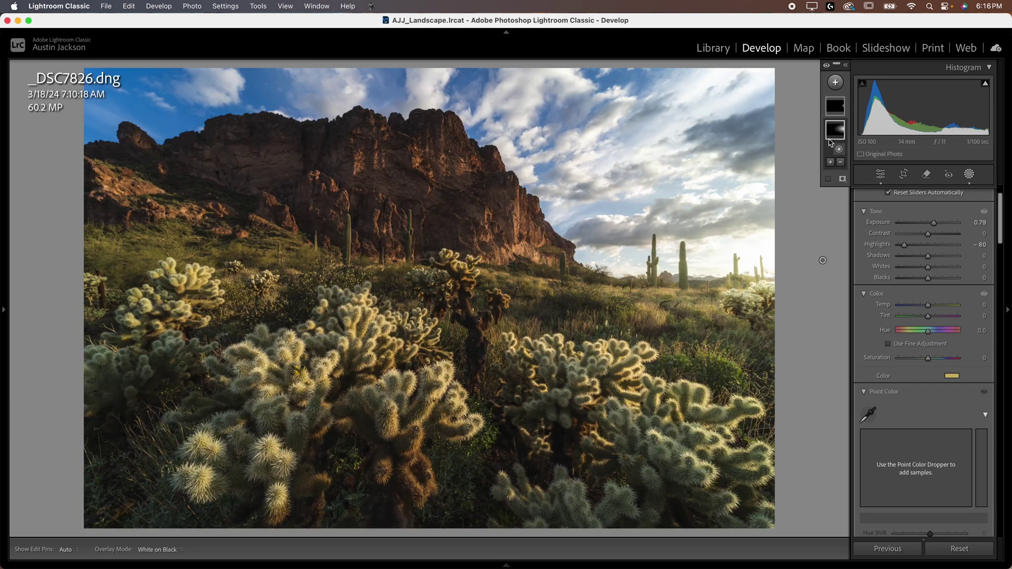
mouse_move(624, 564)
click(29, 536)
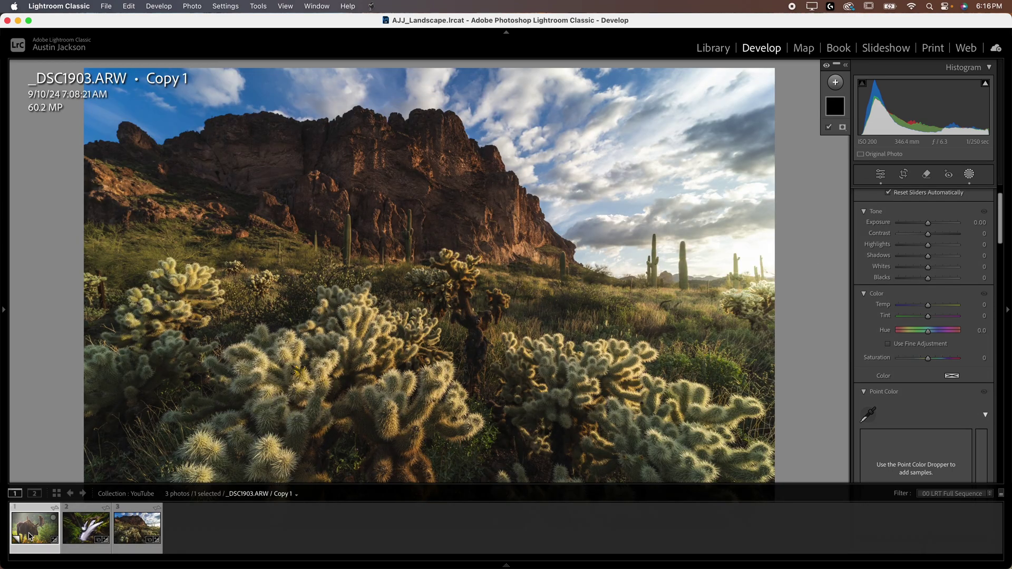
click(845, 64)
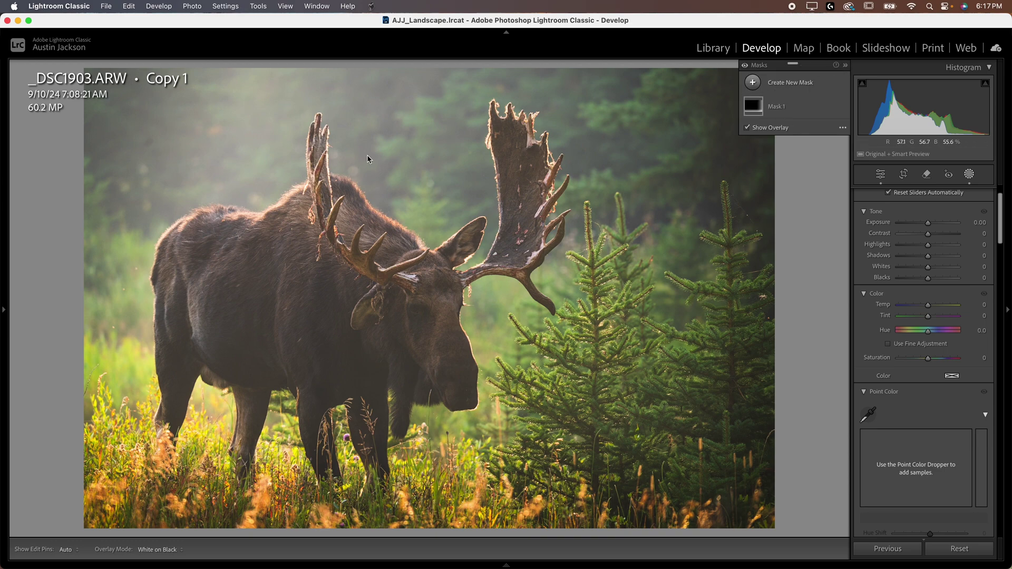
click(802, 83)
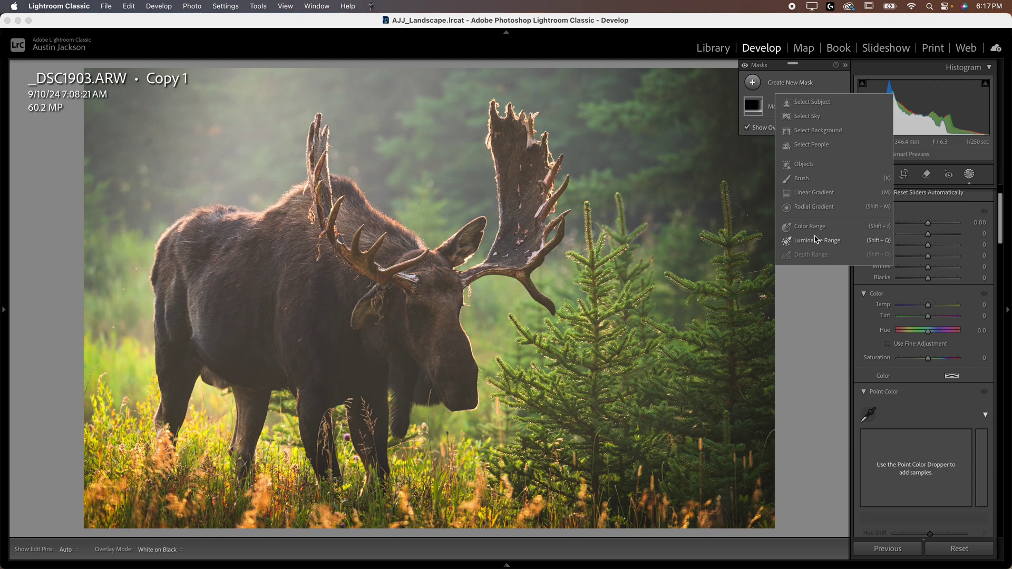
click(807, 210)
drag(245, 82, 548, 241)
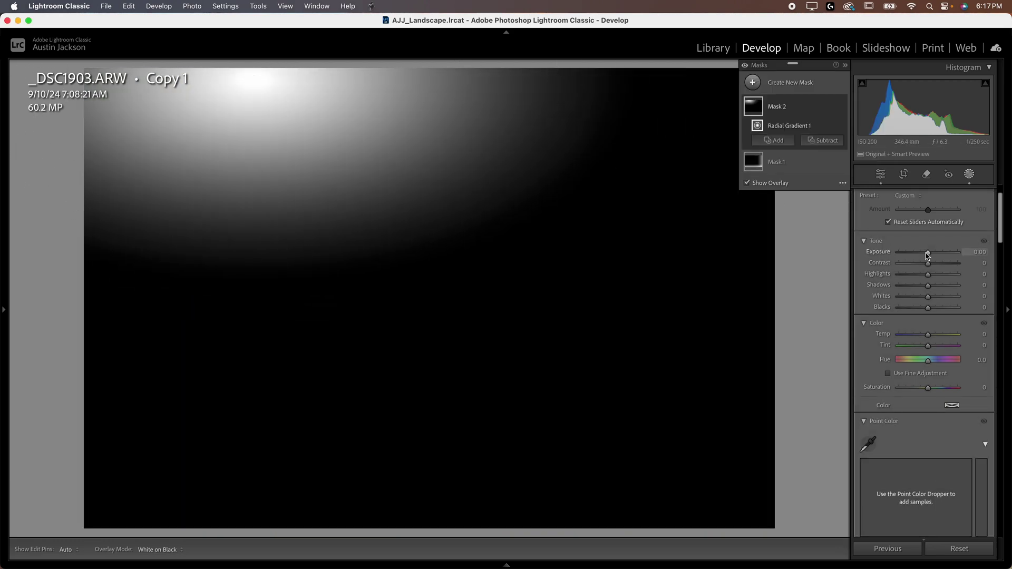
Step: Give the glow Exposure +1.49, a warmer Temp and Dehaze -24
drag(927, 252, 941, 253)
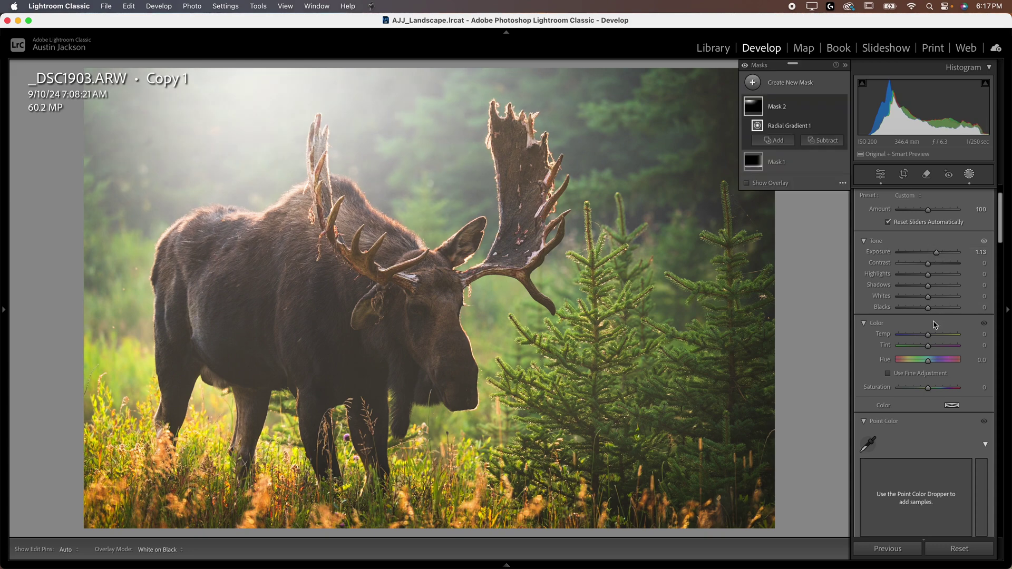
drag(930, 339, 931, 338)
scroll(932, 369, down, 5)
drag(929, 415, 922, 422)
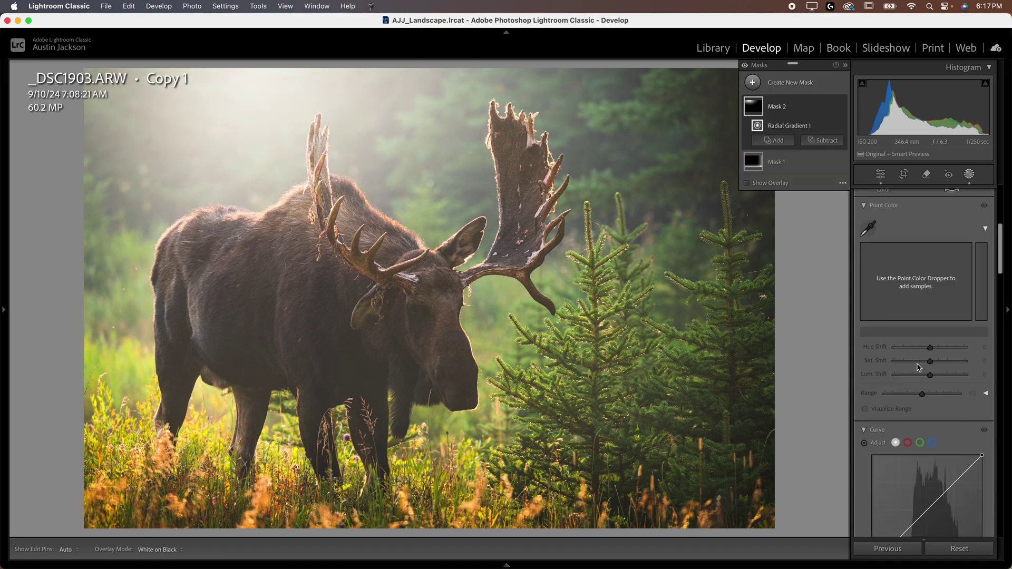
scroll(928, 358, up, 6)
drag(936, 295, 939, 295)
Step: Reshape the ellipse into a smaller circle and move it behind the moose's antlers
drag(254, 237, 250, 254)
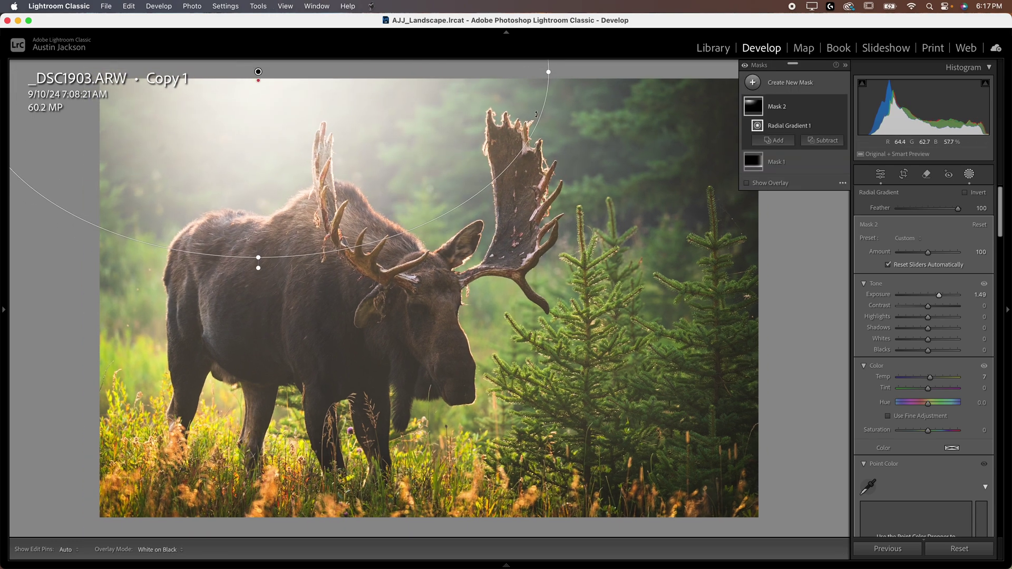
drag(542, 85, 443, 83)
drag(267, 269, 271, 274)
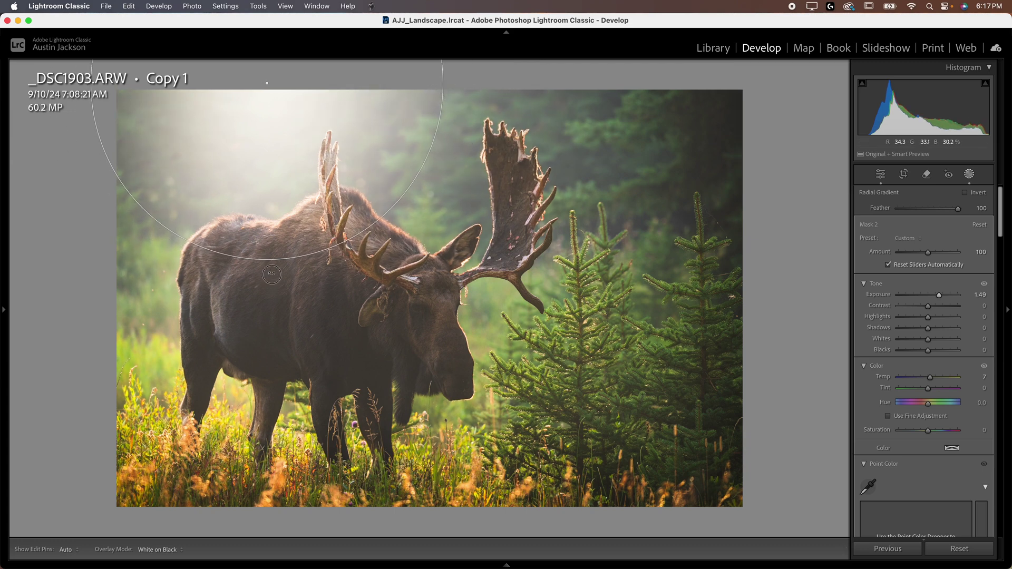
drag(343, 246, 349, 267)
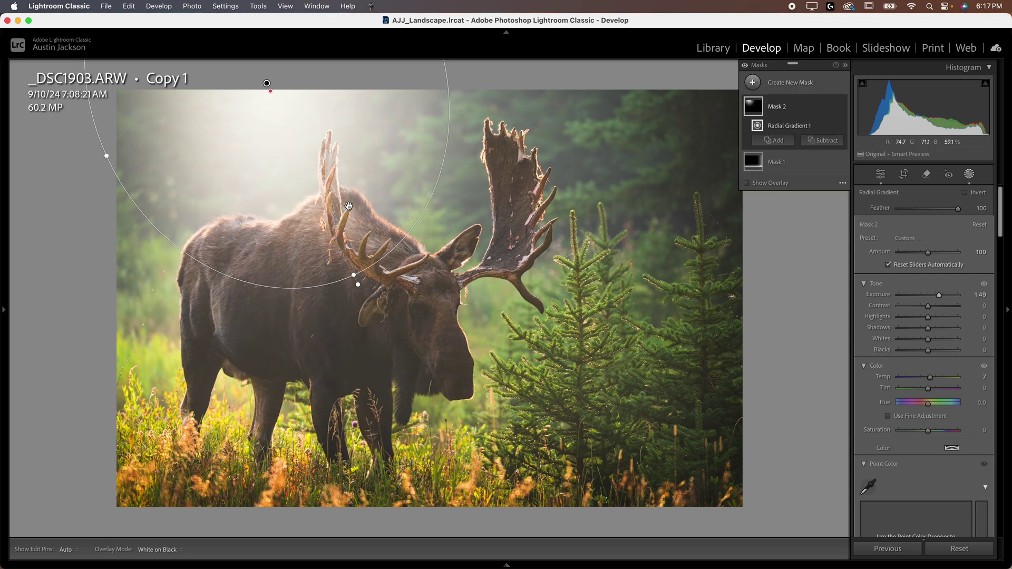
drag(348, 205, 372, 196)
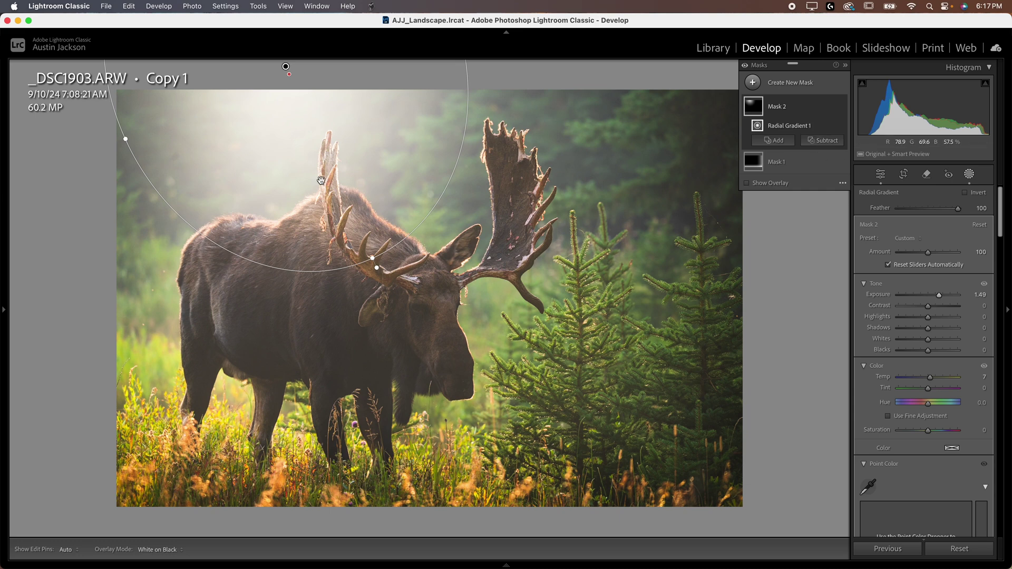
Step: Subtract Select Subject from Mask 2 to exclude the moose, then hide the mask to compare
click(814, 141)
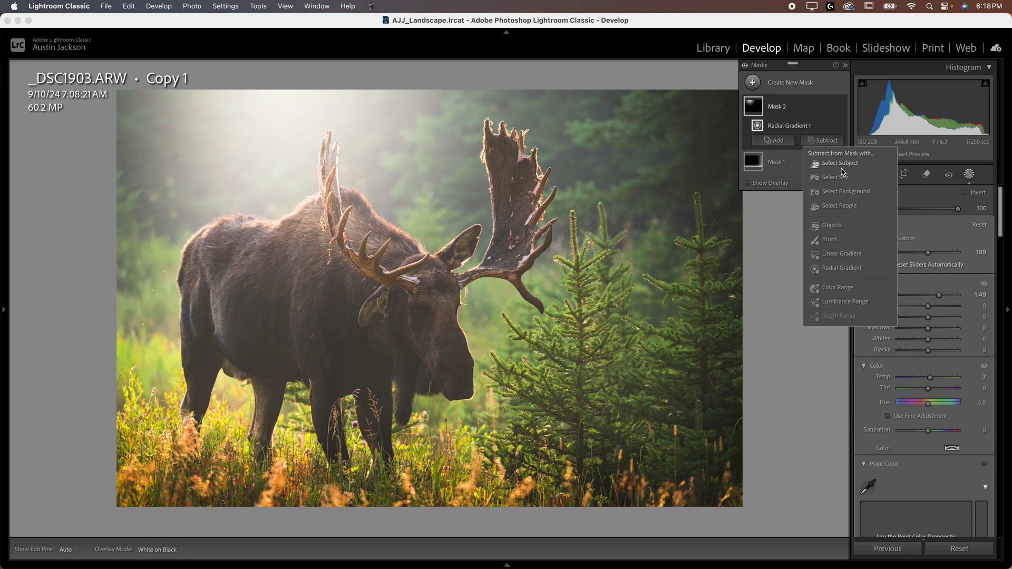
click(842, 169)
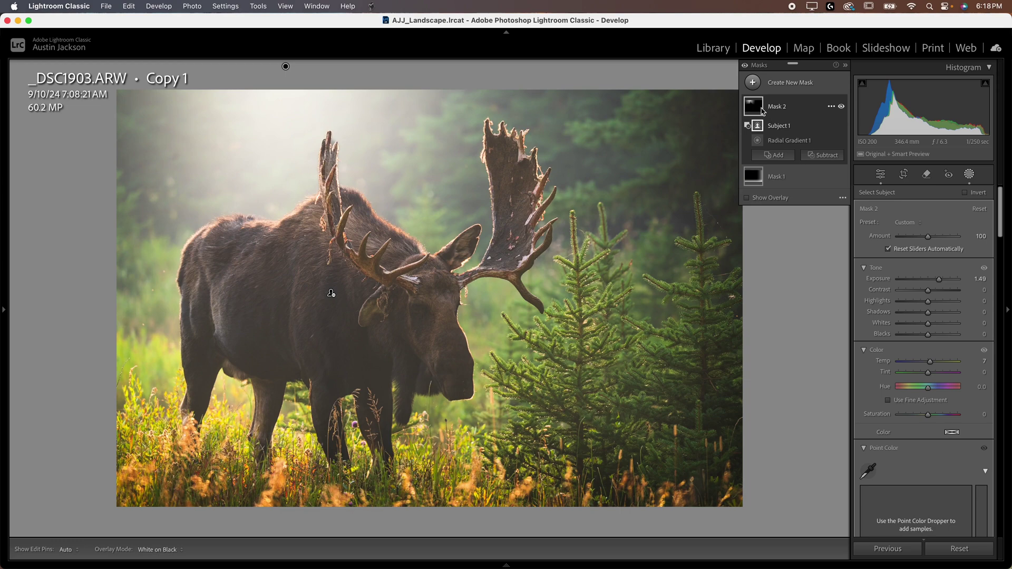
mouse_move(761, 109)
click(842, 107)
Step: Toggle Mask 2 off and on to compare the glow before and after
click(842, 107)
click(841, 106)
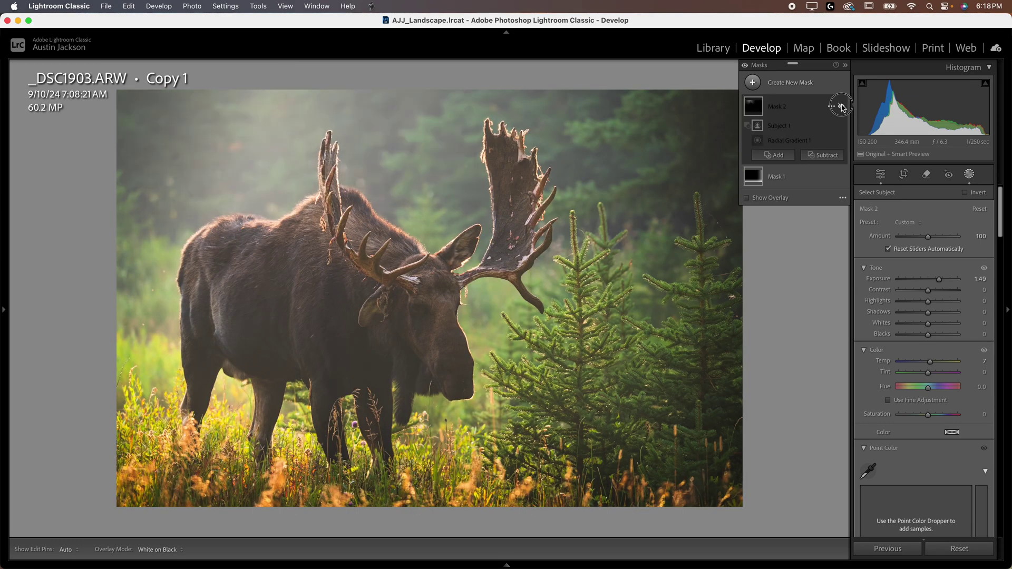
click(841, 106)
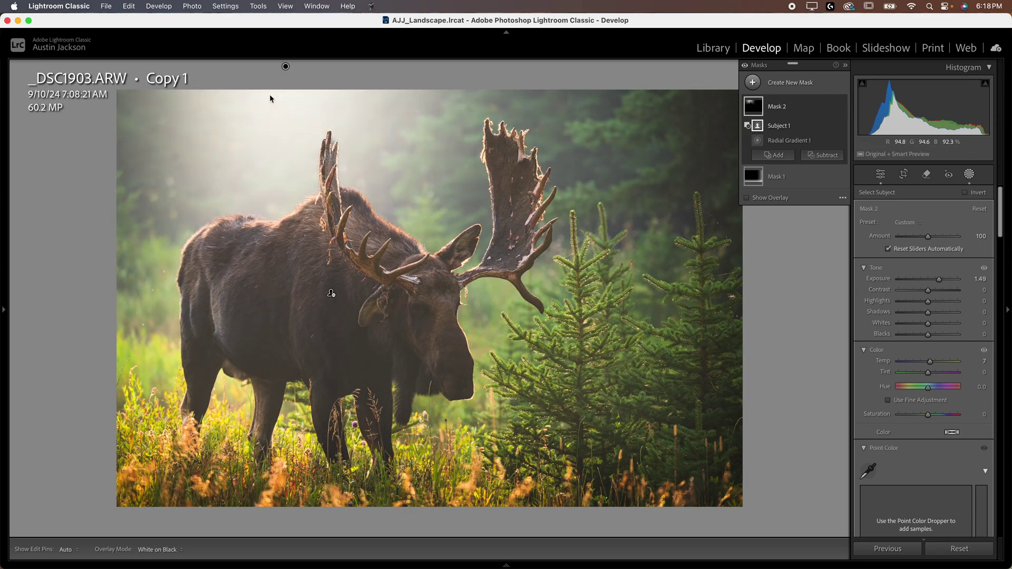
Step: Stretch Radial Gradient 1 into a large tilted ellipse reaching past the top-left corner
click(789, 140)
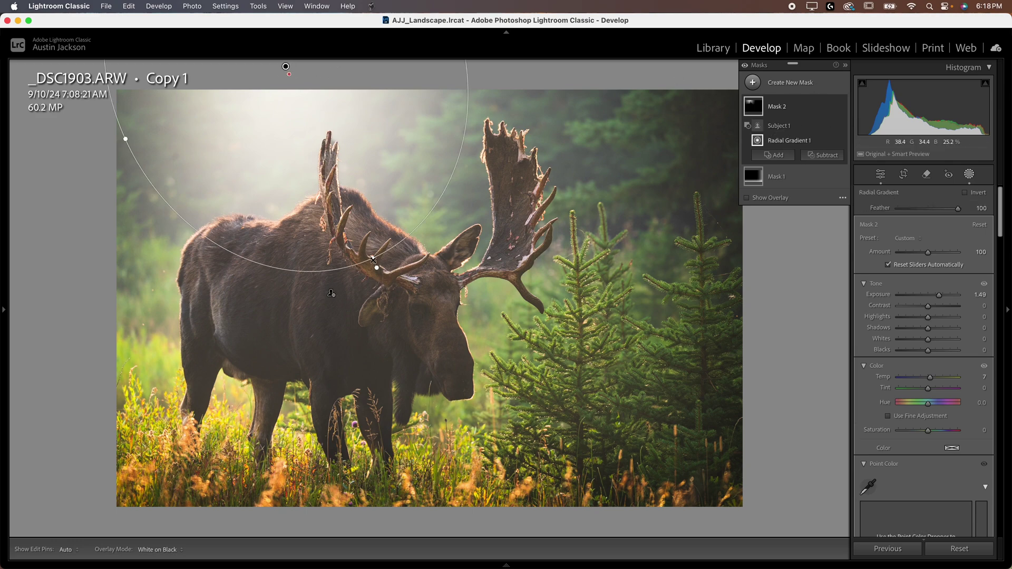
drag(373, 259, 458, 513)
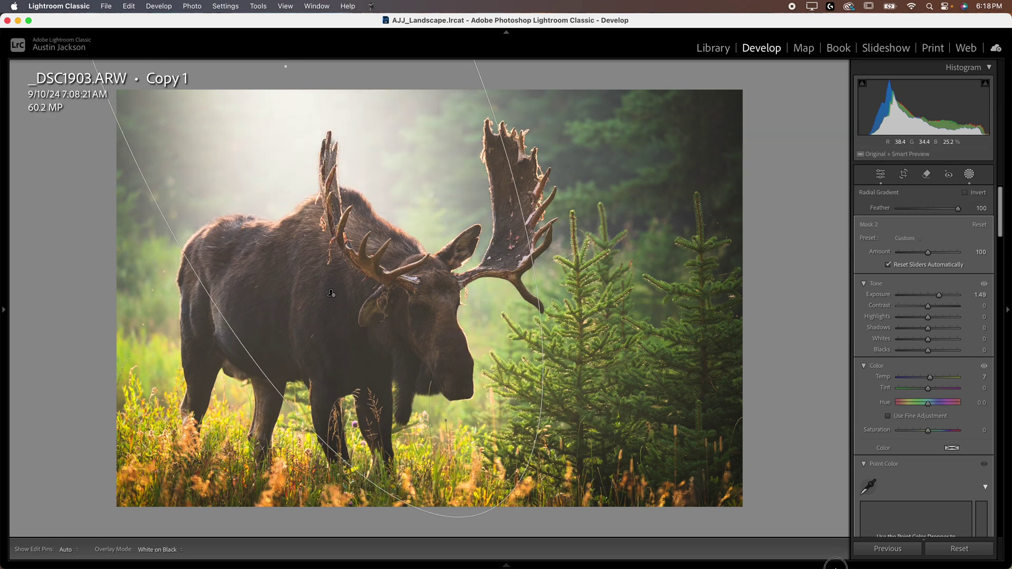
drag(670, 472, 357, 219)
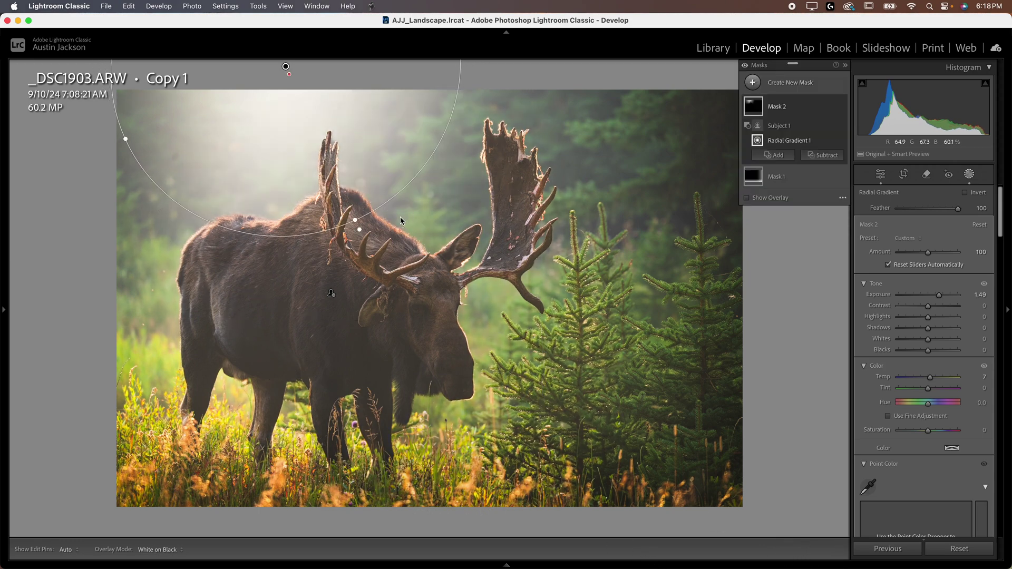
key(super+minus)
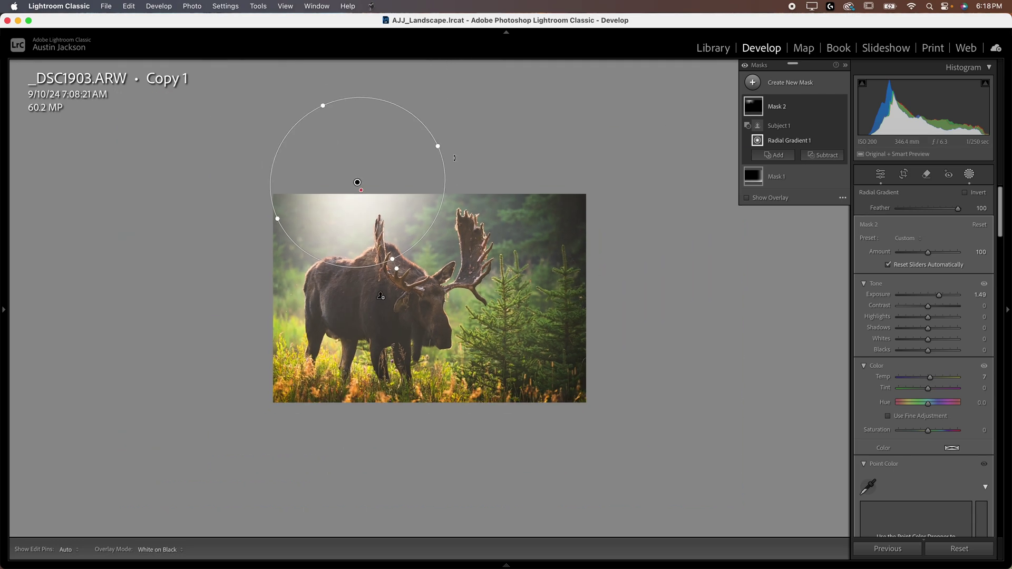
drag(435, 147, 522, 111)
mouse_move(357, 182)
mouse_down()
mouse_move(372, 192)
mouse_move(343, 164)
mouse_move(357, 172)
mouse_up()
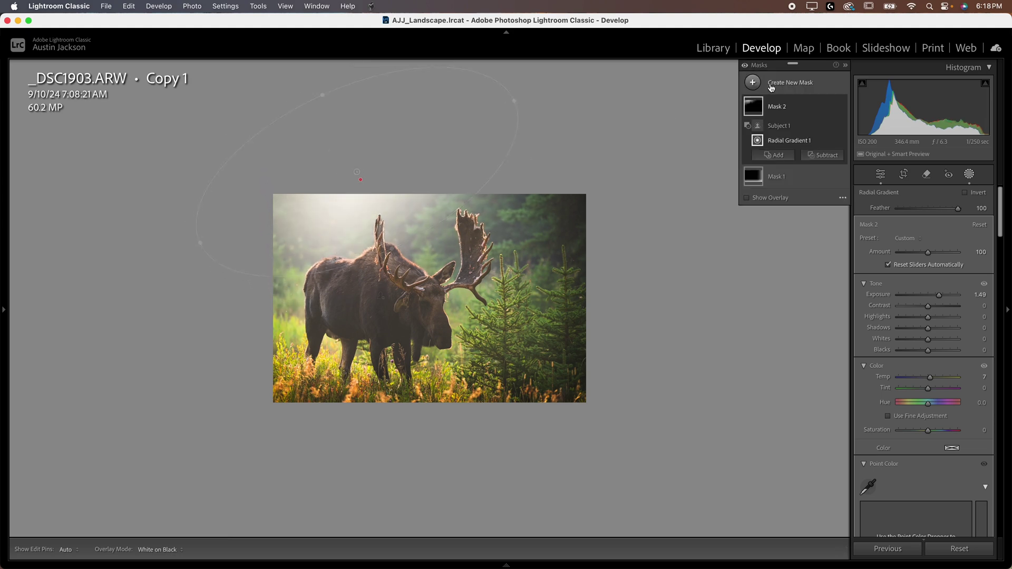
key(super+equal)
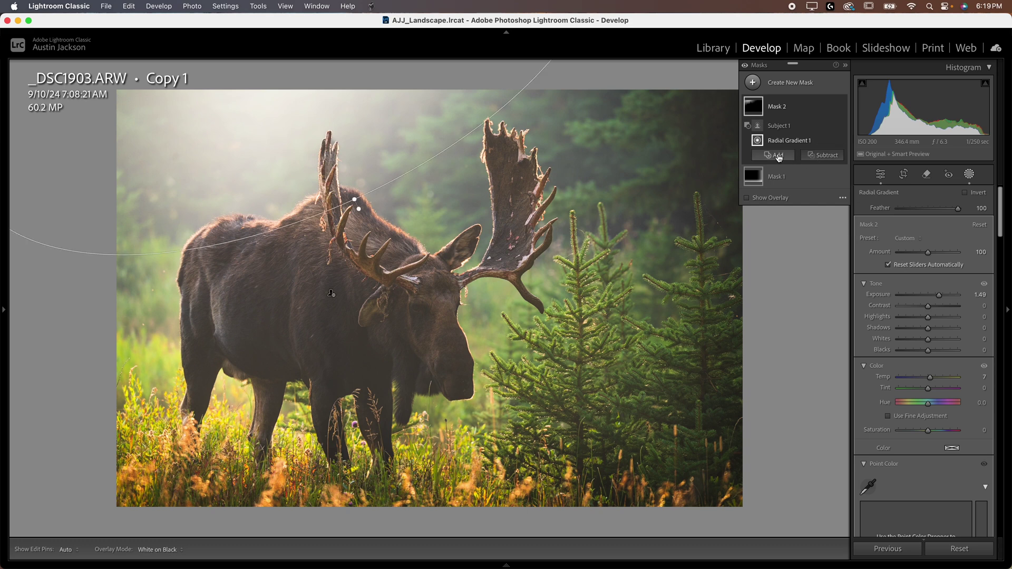
Step: Select Mask 1 with its −0.90 linear gradients and toggle all masks off and on to compare
click(785, 177)
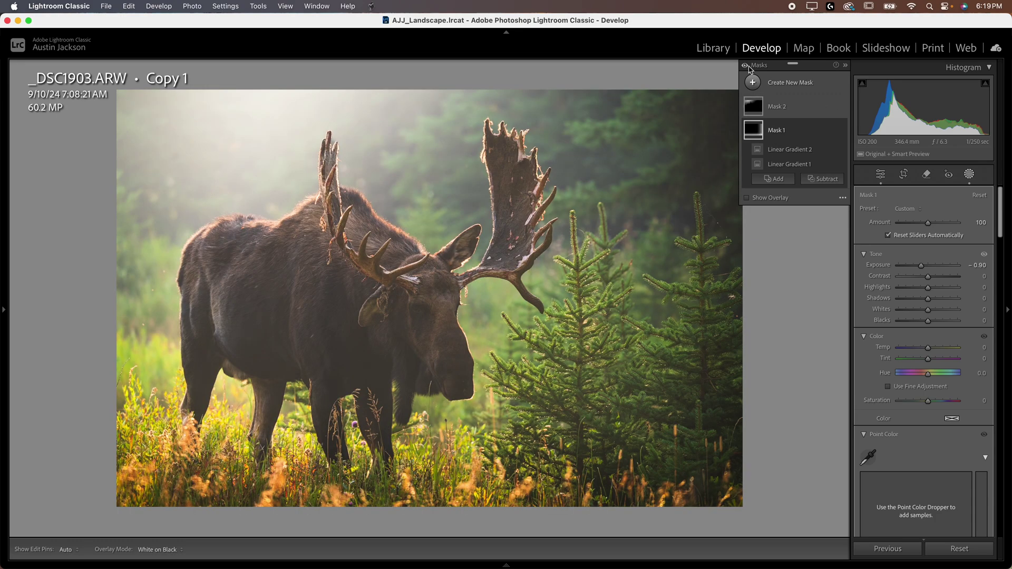
click(745, 66)
click(745, 66)
click(745, 66)
click(745, 66)
click(745, 66)
click(745, 66)
click(745, 65)
click(745, 65)
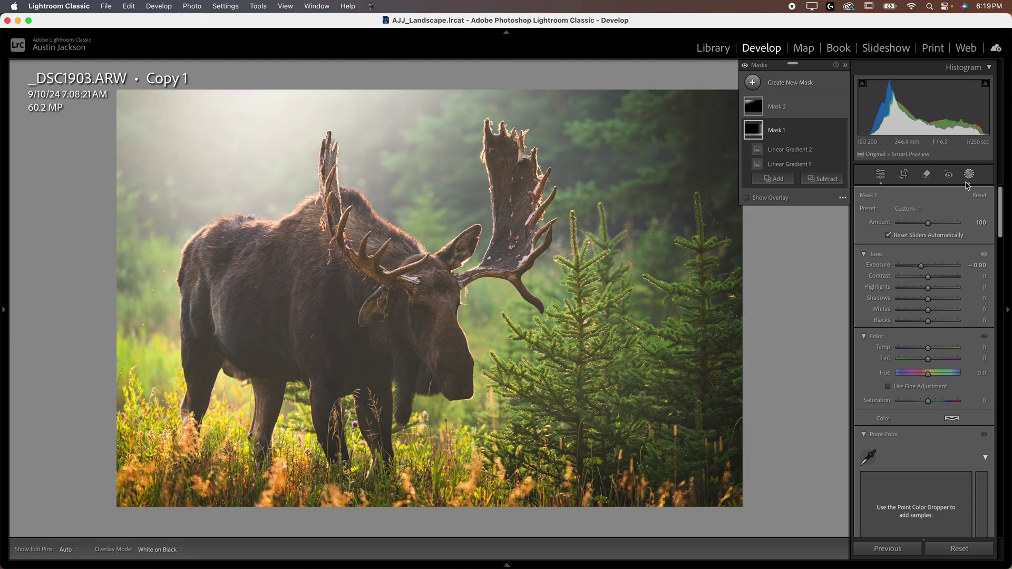